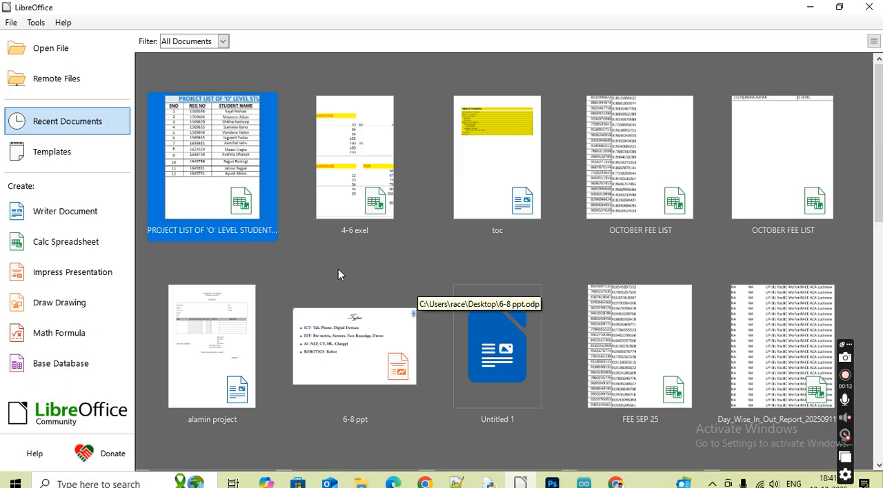
Open the recent spreadsheet 4-6 exel and look through its sheets, ending on the mark sheet in Sheet4
left_click(340, 153)
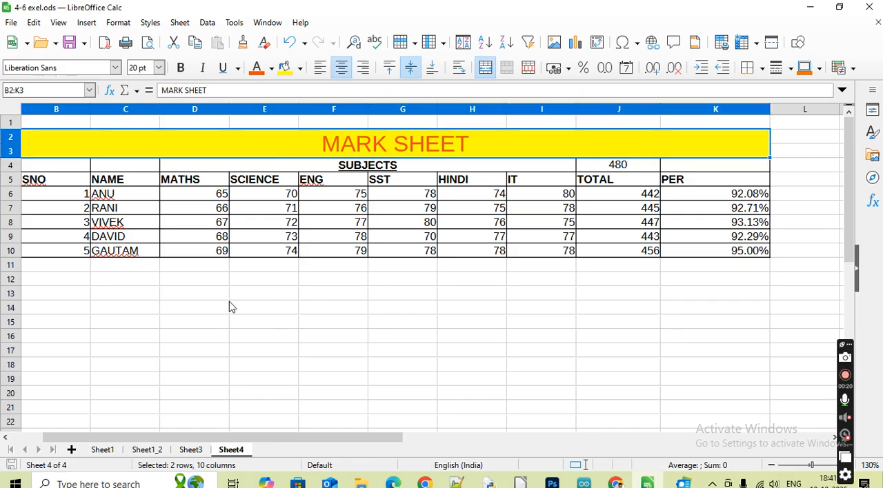
left_click(104, 451)
left_click(141, 452)
left_click(192, 452)
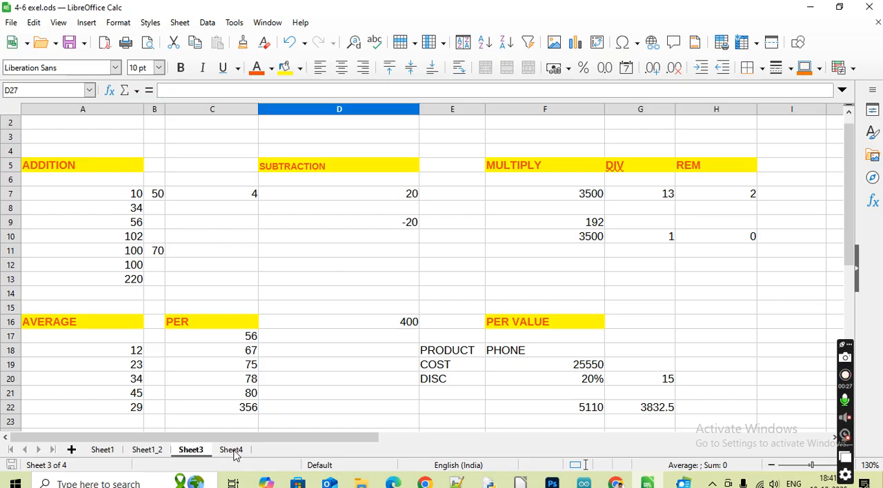
left_click(233, 451)
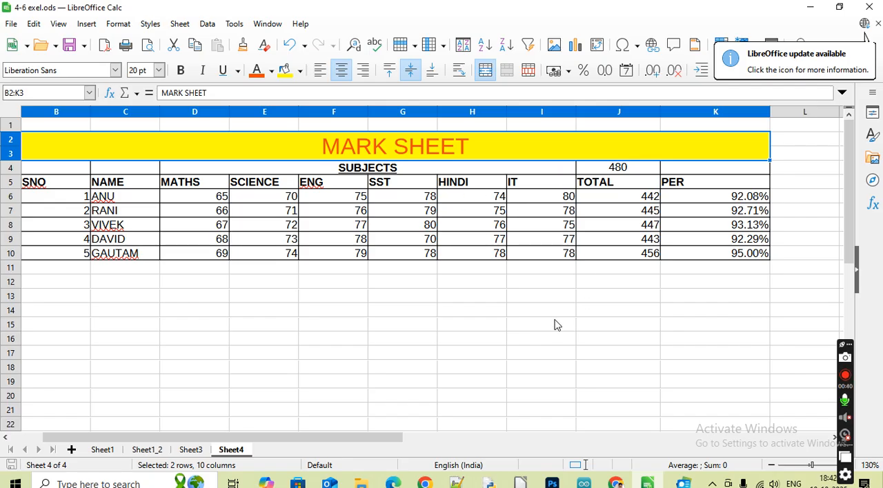
Examine the formulas behind the first student's TOTAL in J6 and PER in K6 without changing them
left_click(601, 202)
double_click(603, 201)
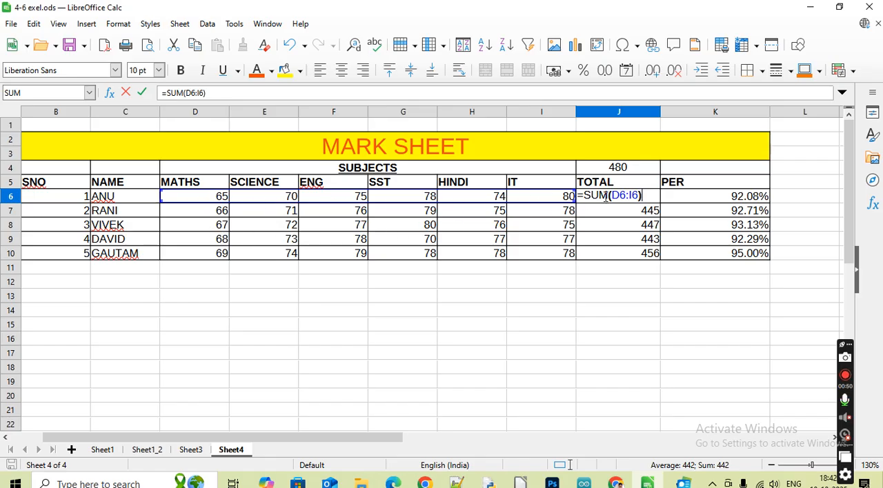
key("Return")
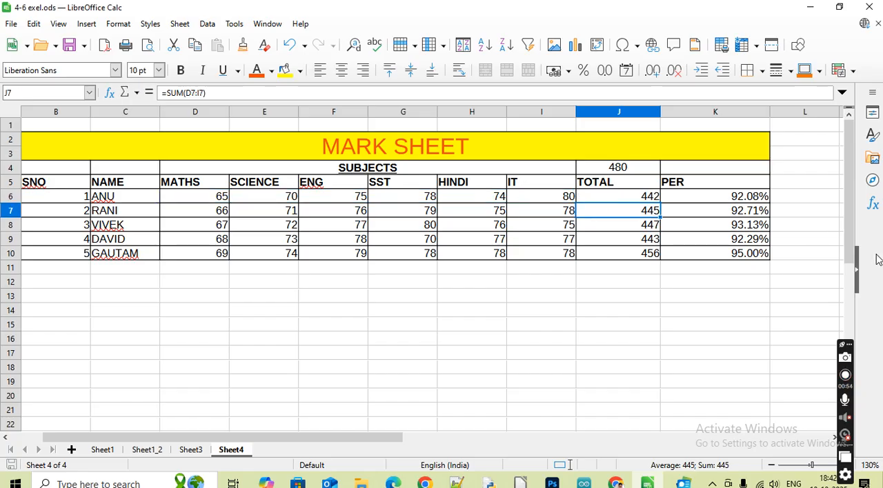
left_click(845, 474)
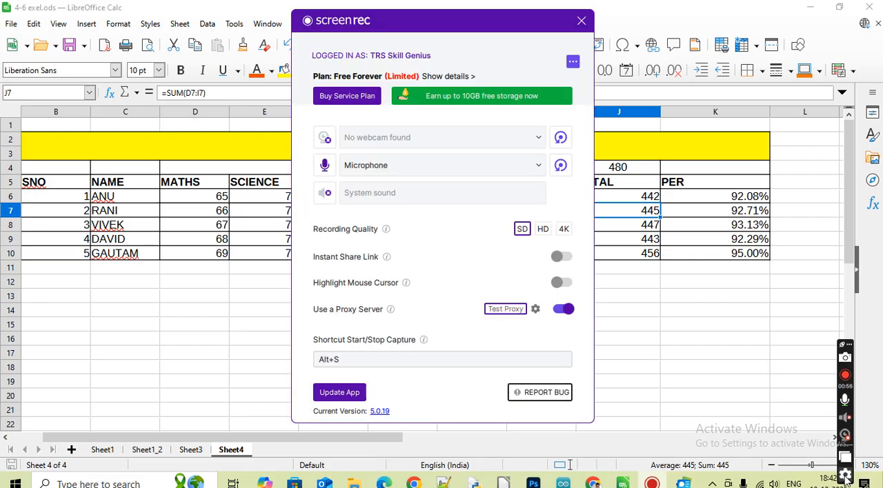
left_click(581, 22)
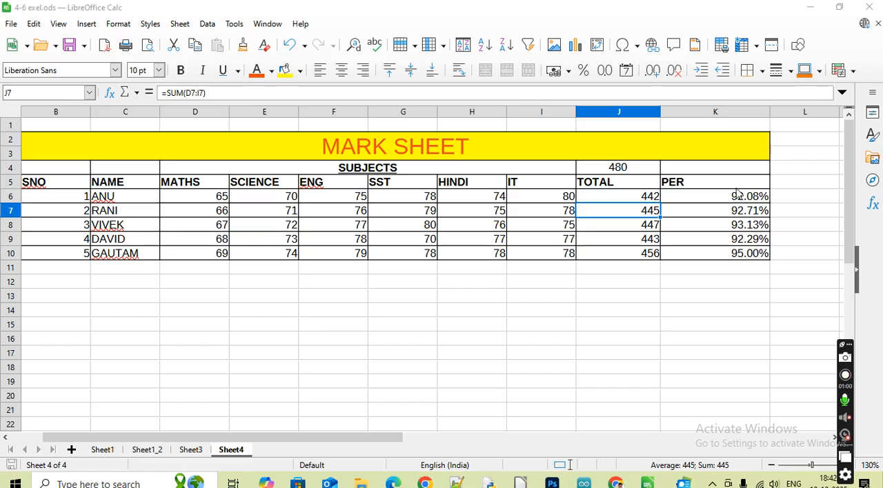
left_click(700, 200)
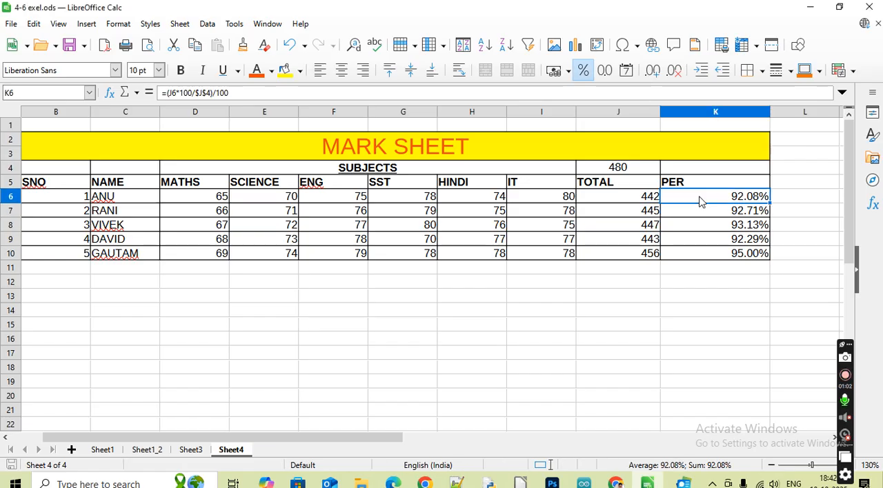
double_click(700, 200)
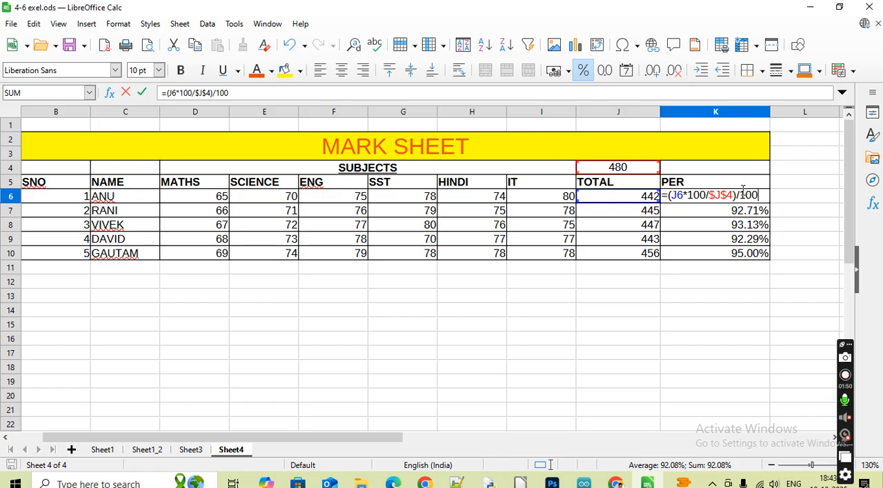
key("Return")
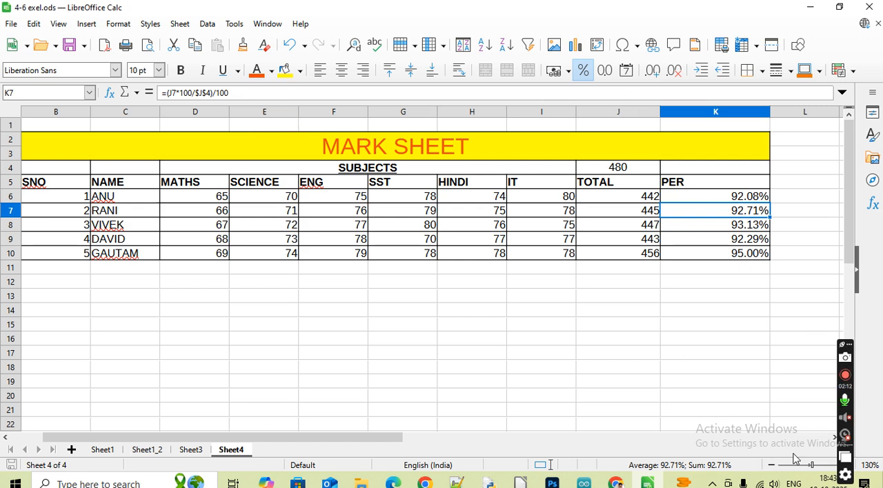
Add the column heading "Result" in cell L5, next to the PER heading, and enlarge the sheet view to 150%
left_click_drag(843, 344, 76, 284)
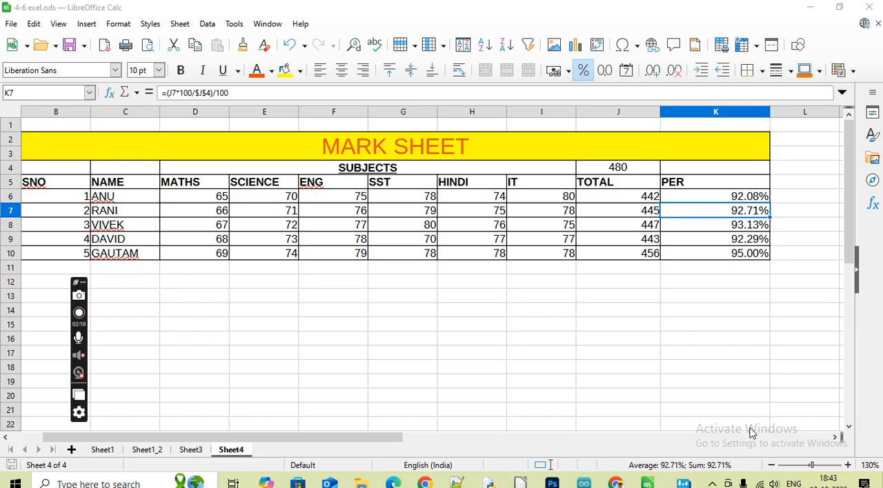
left_click(834, 437)
left_click(835, 438)
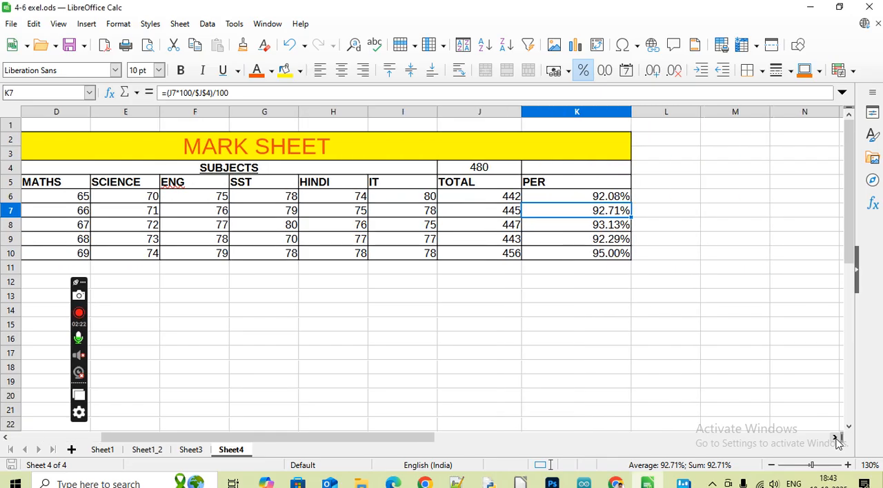
left_click(666, 187)
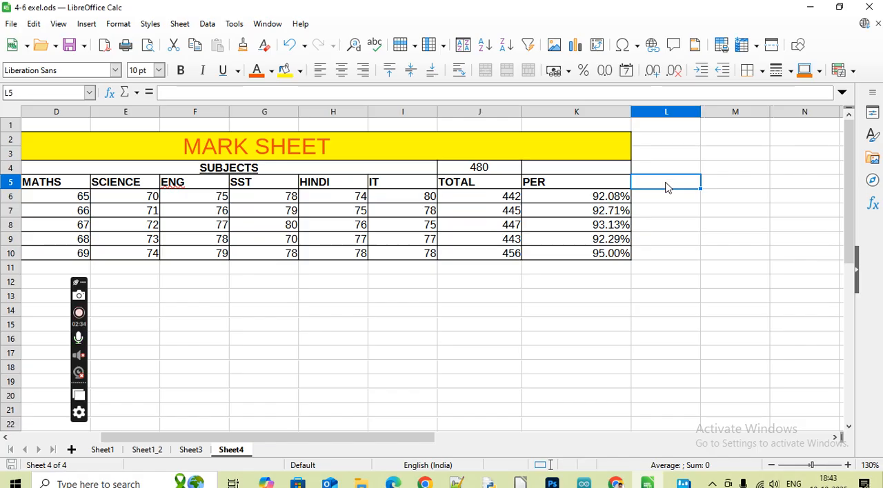
type("r")
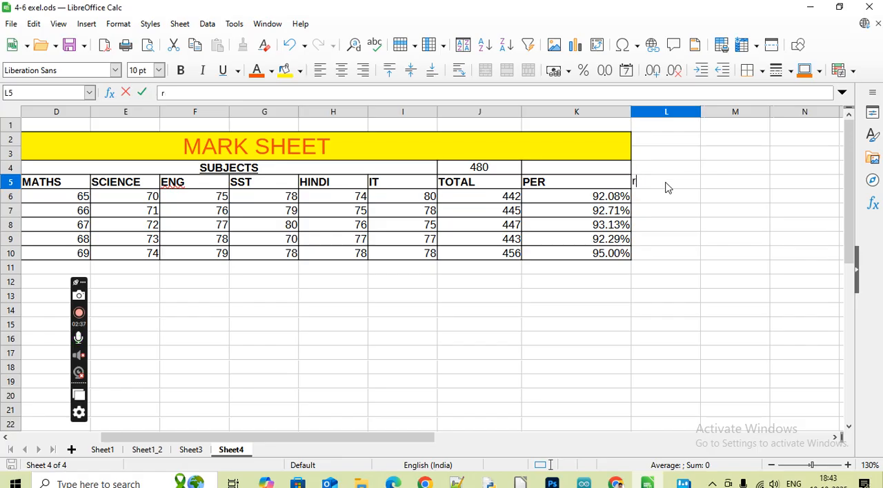
type("eResult")
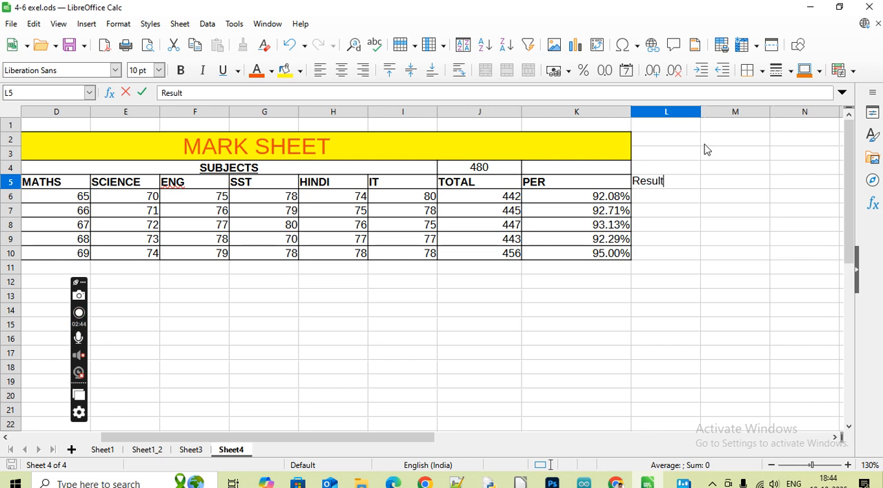
left_click(848, 465)
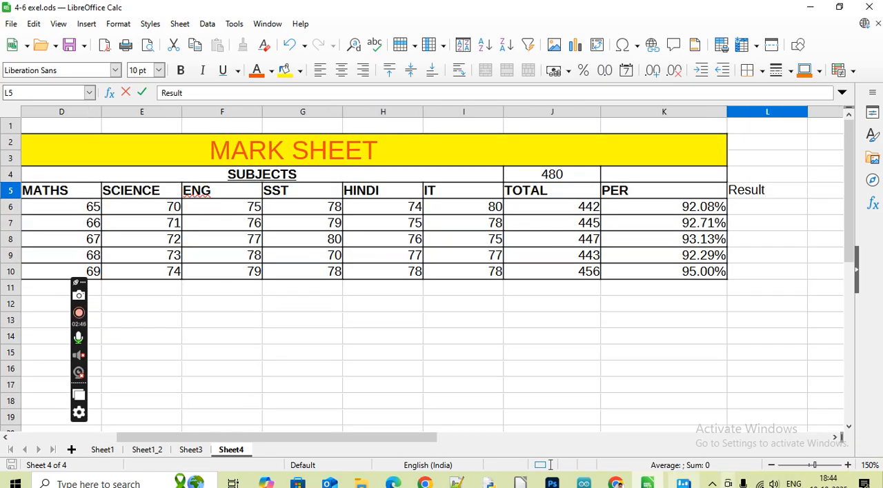
left_click_drag(436, 439, 524, 439)
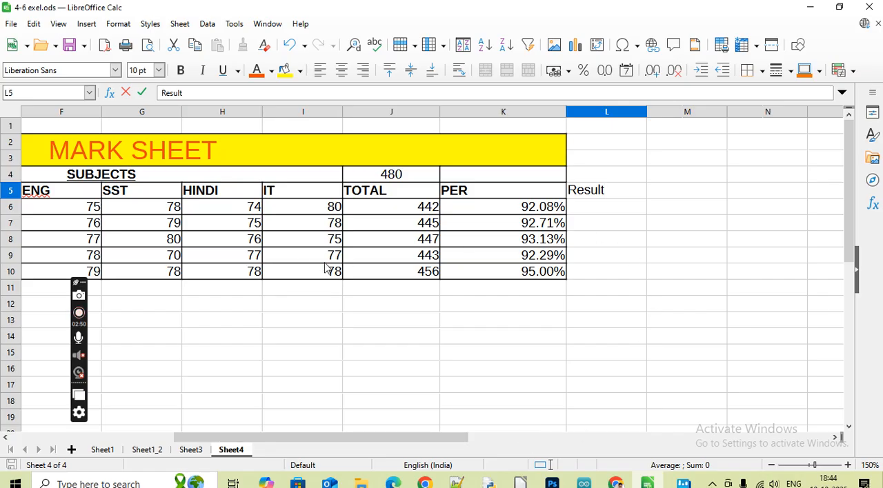
key("Return")
left_click(615, 195)
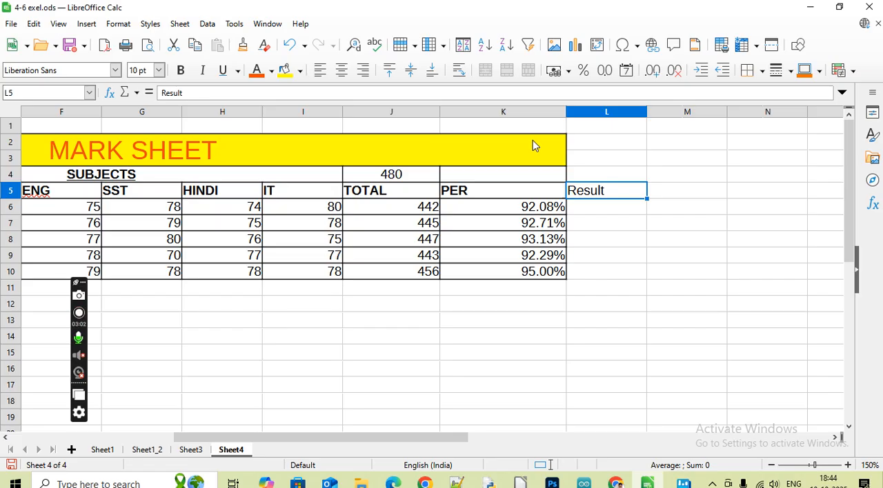
Start an IF formula in cell L6 that tests whether the percentage in K6 is at least 40% (K6>=40%)
left_click(613, 210)
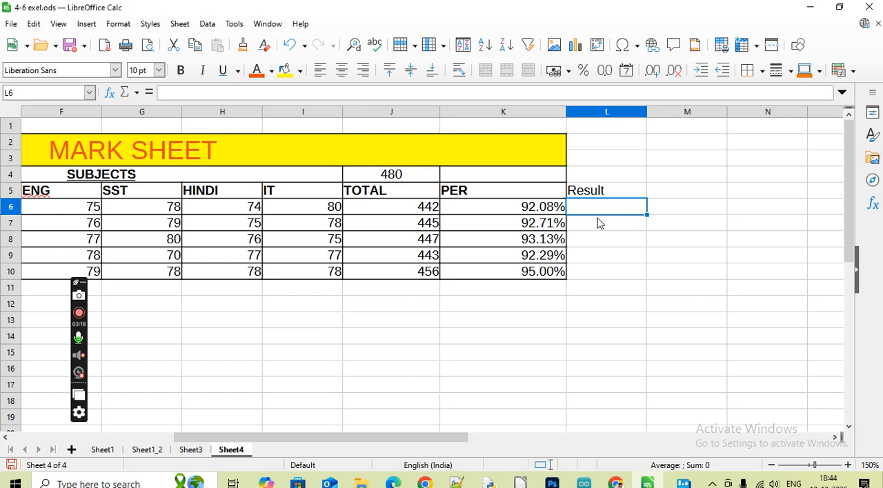
type("=")
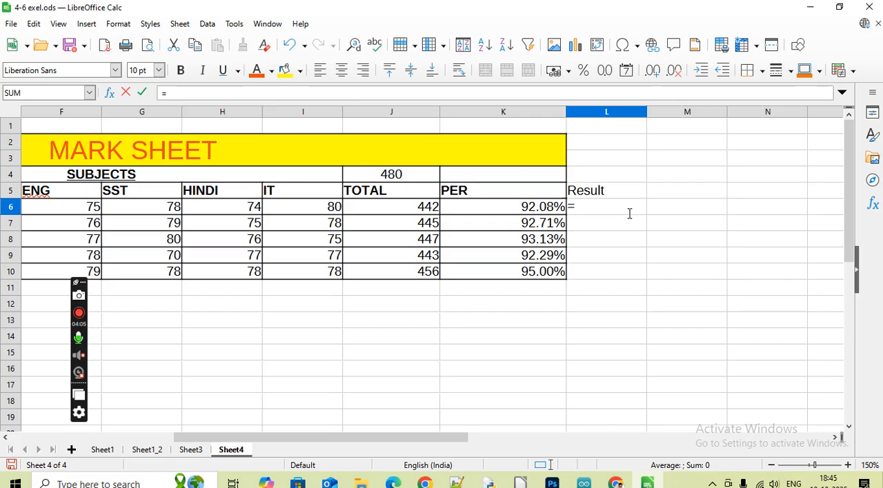
type("if")
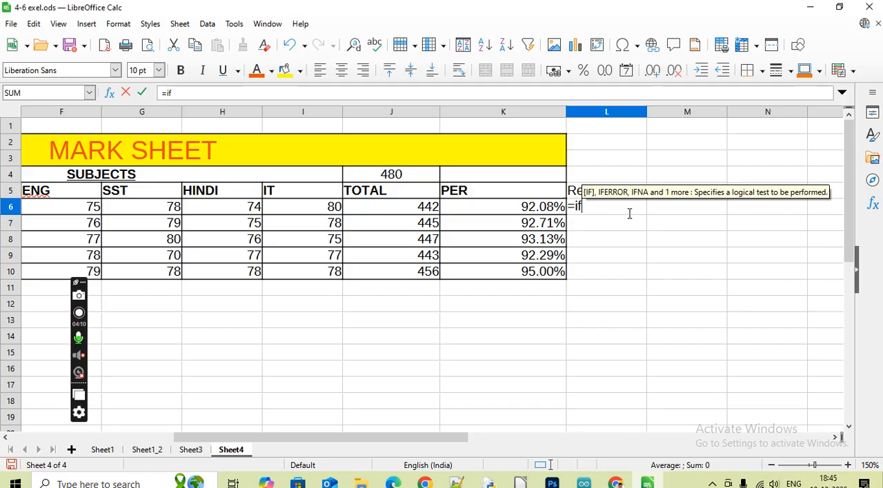
type("(")
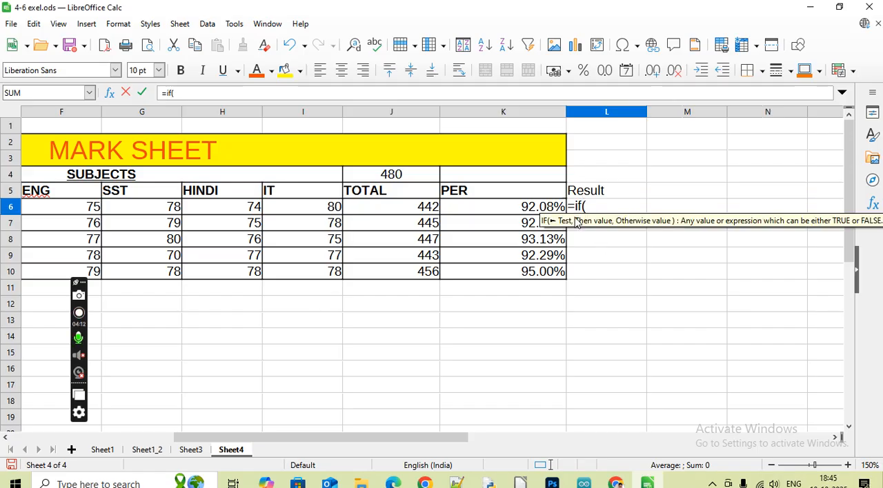
left_click(498, 213)
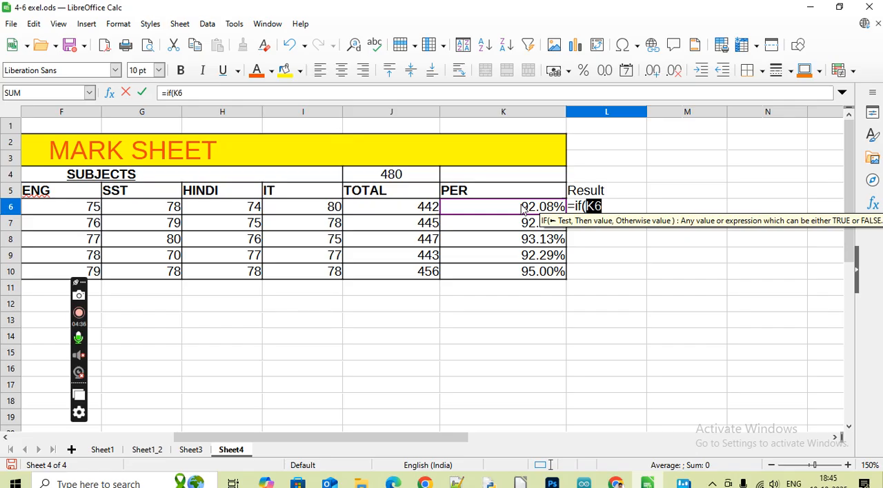
left_click(612, 211)
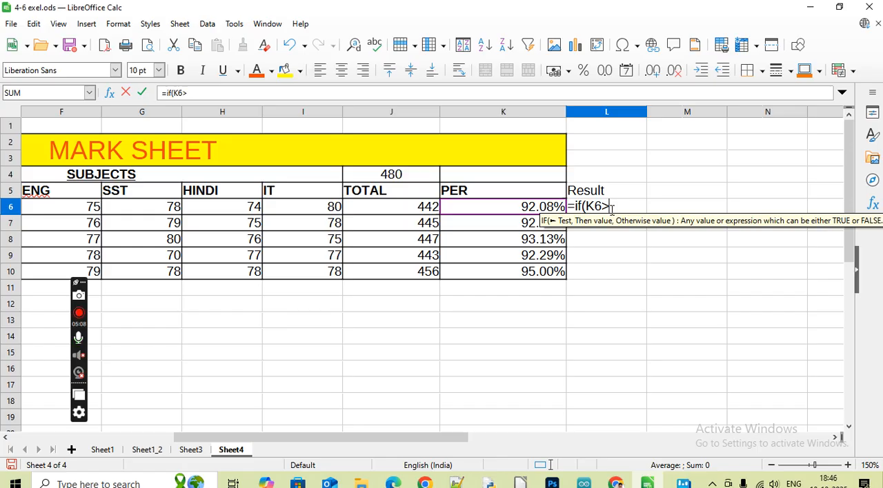
type("40")
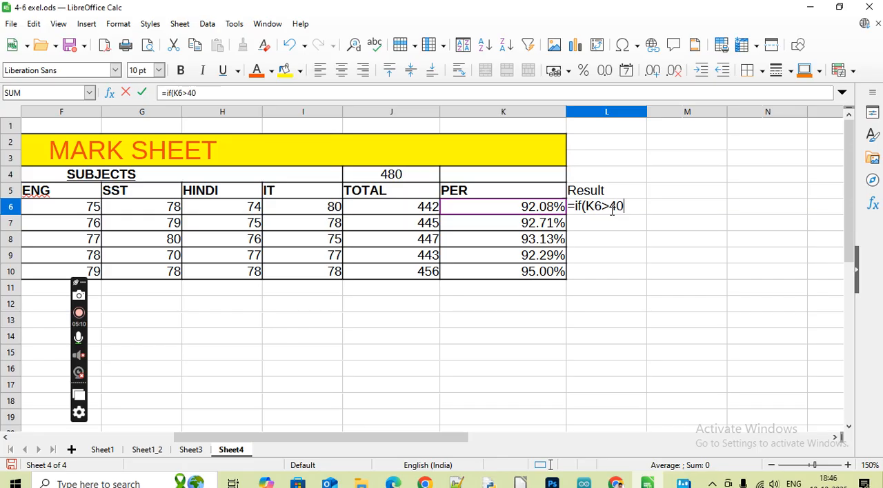
type("%")
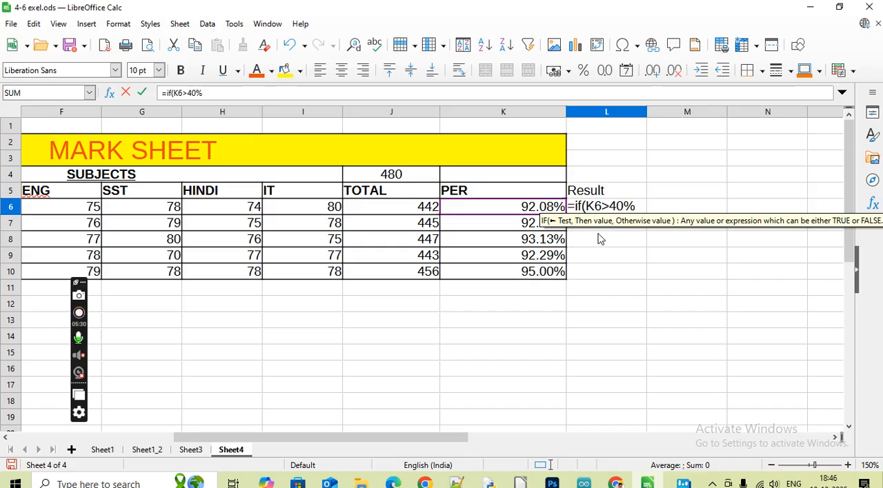
left_click(610, 205)
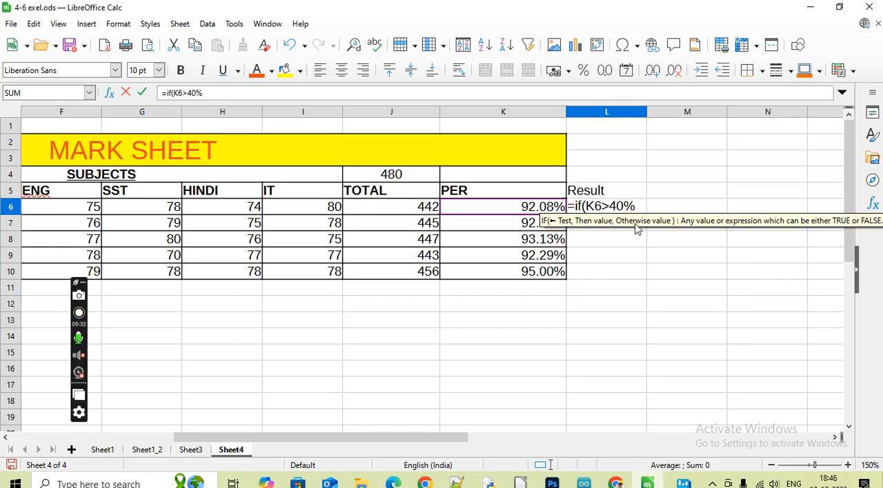
type("=")
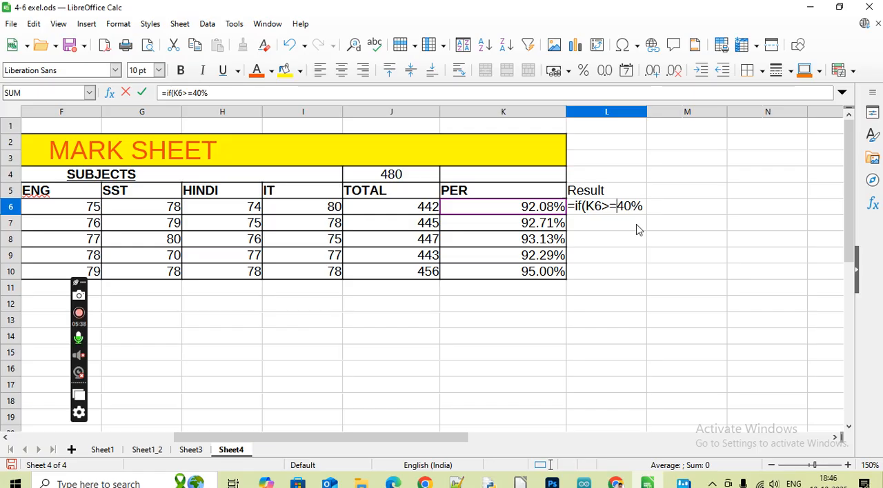
left_click(644, 206)
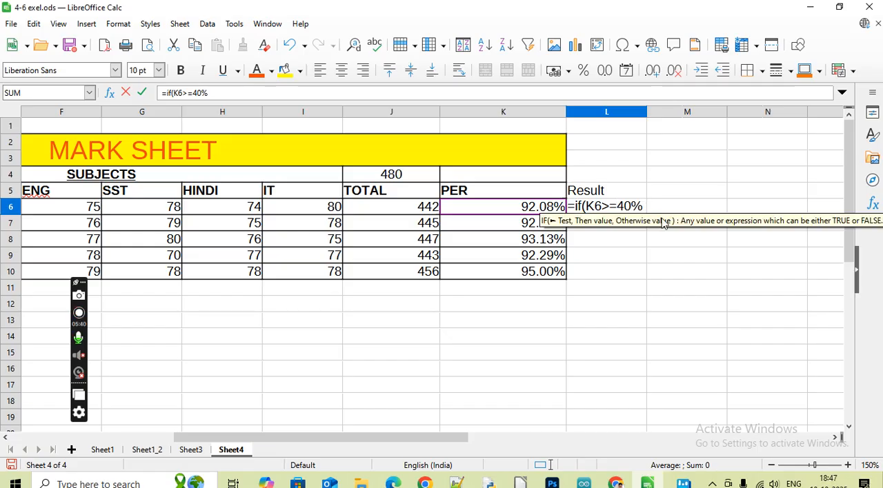
Complete the IF formula in L6 so it returns "Pass" when the test is true and "Fail" otherwise
type(",")
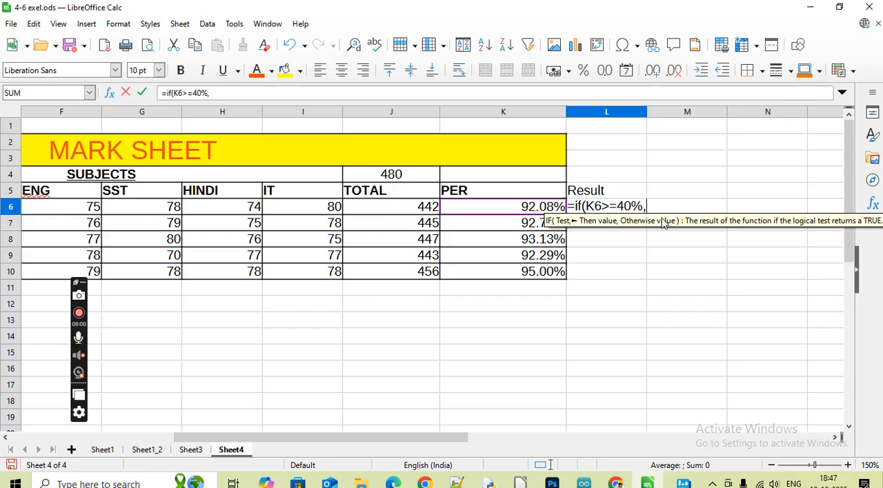
type("\"Pa")
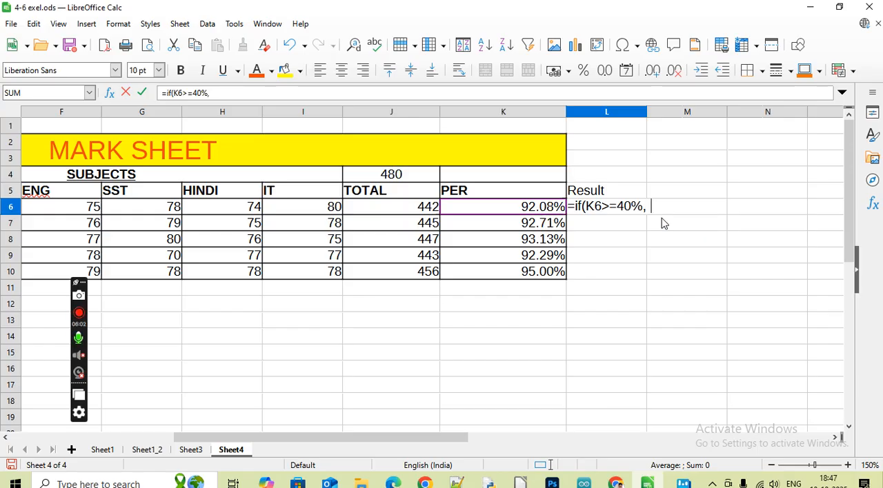
type("s")
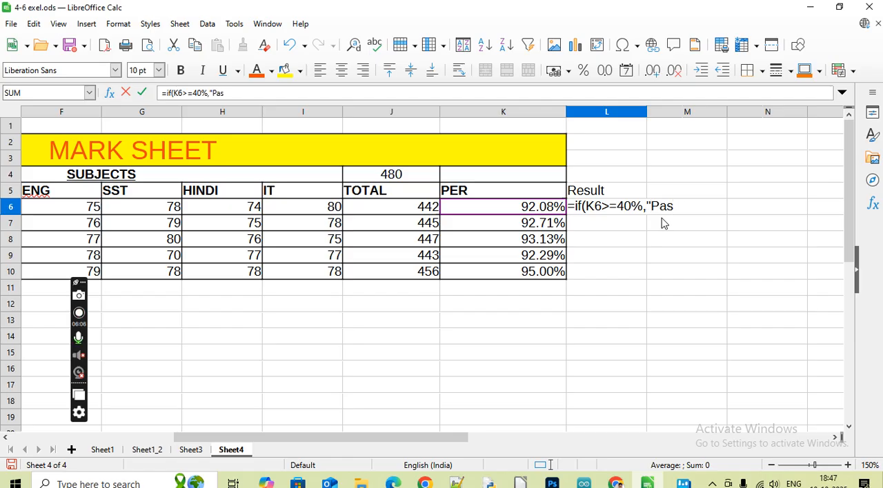
type("s\"")
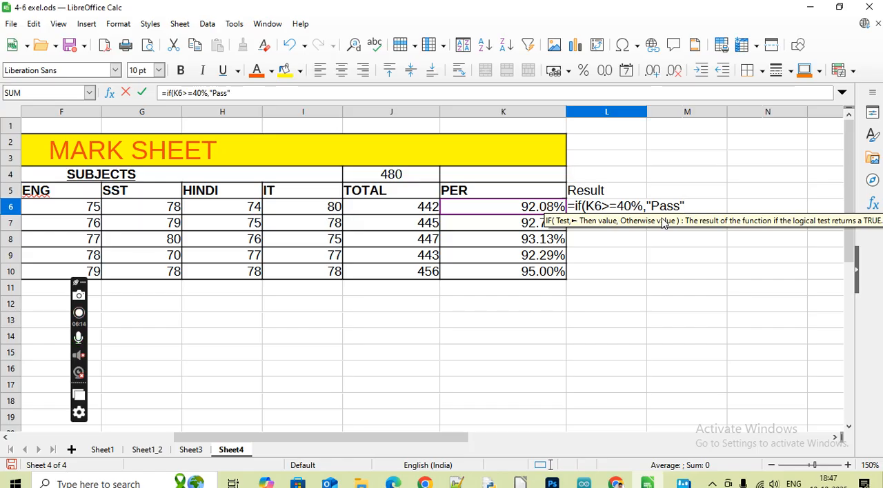
type(",")
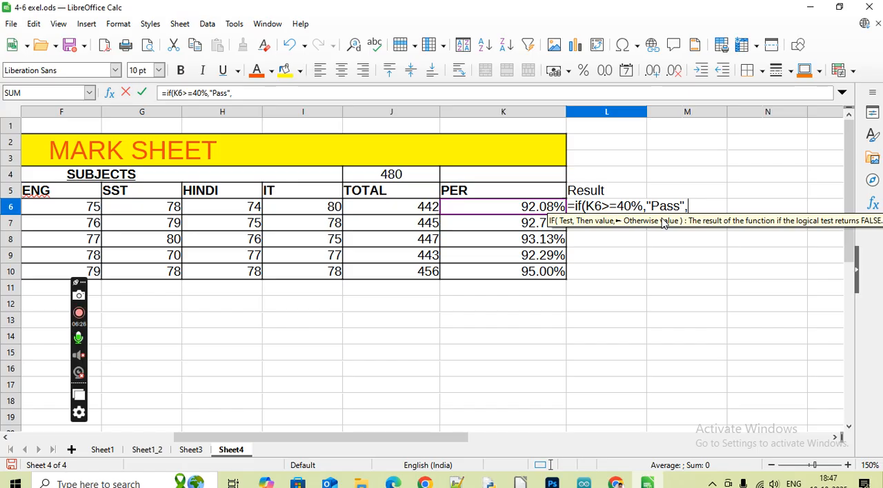
type("\"Fail")
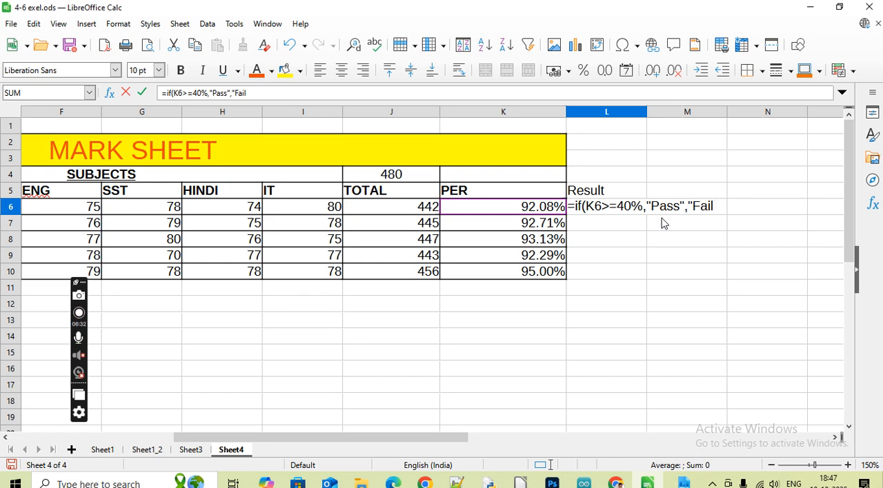
type("\"")
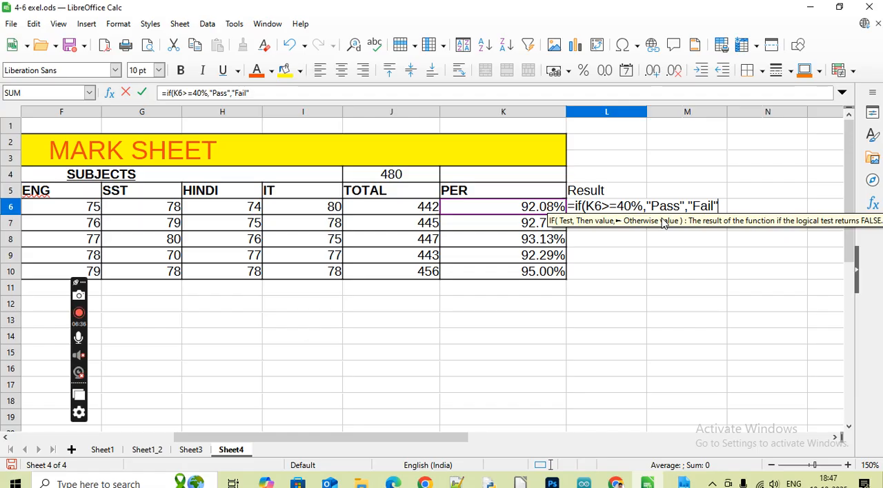
type(")")
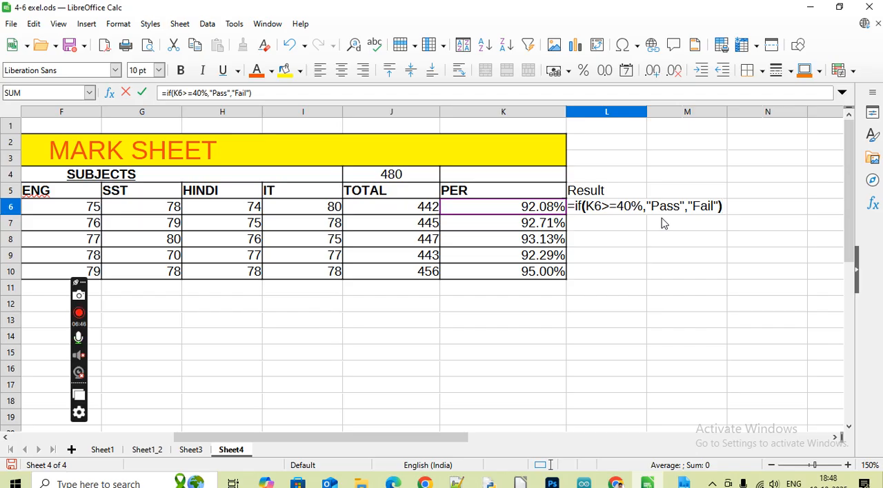
key("Return")
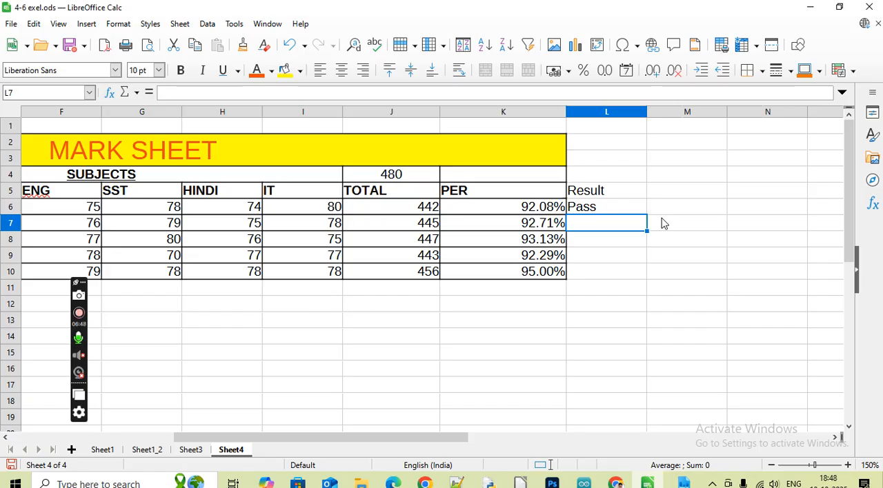
Fill the Result formula from L6 down through L10 for the remaining students
left_click(606, 215)
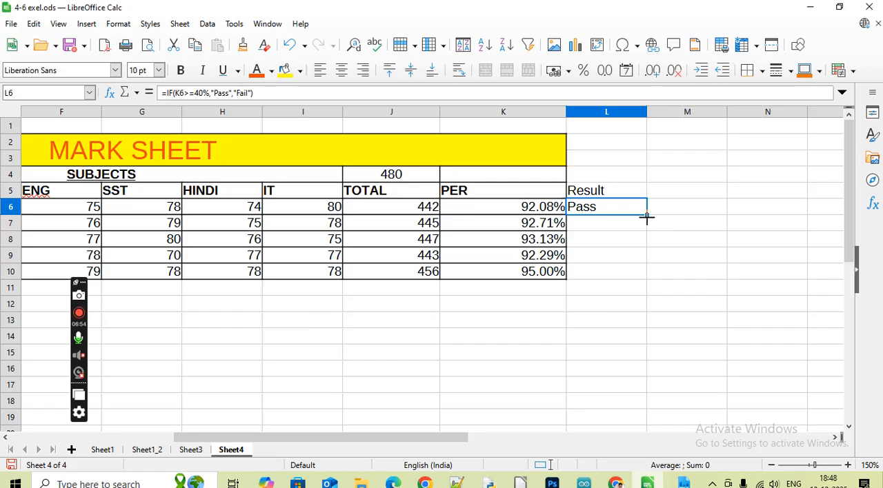
double_click(646, 218)
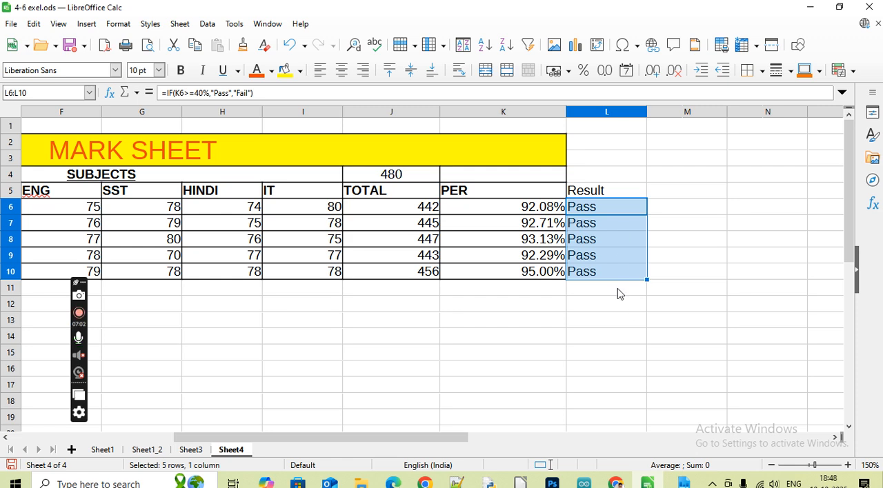
left_click_drag(84, 280, 778, 262)
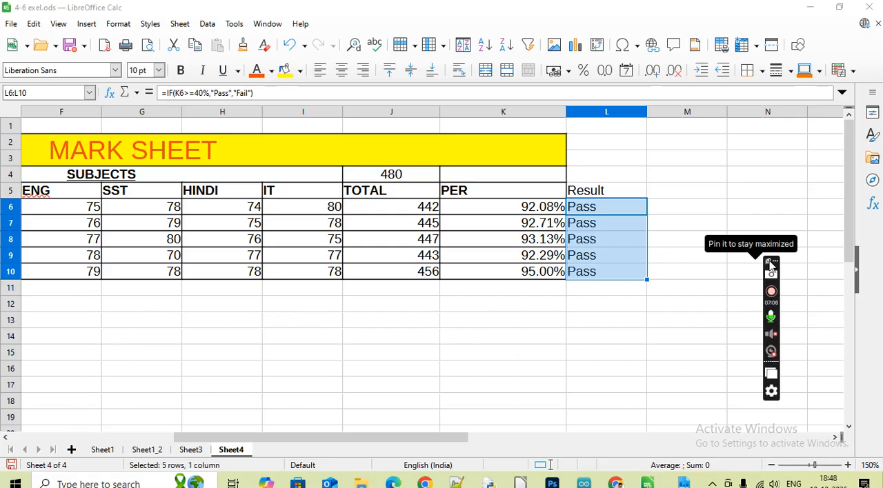
Clear the last student's six subject marks in D10:I10, from MATHS through IT
left_click_drag(351, 441, 319, 441)
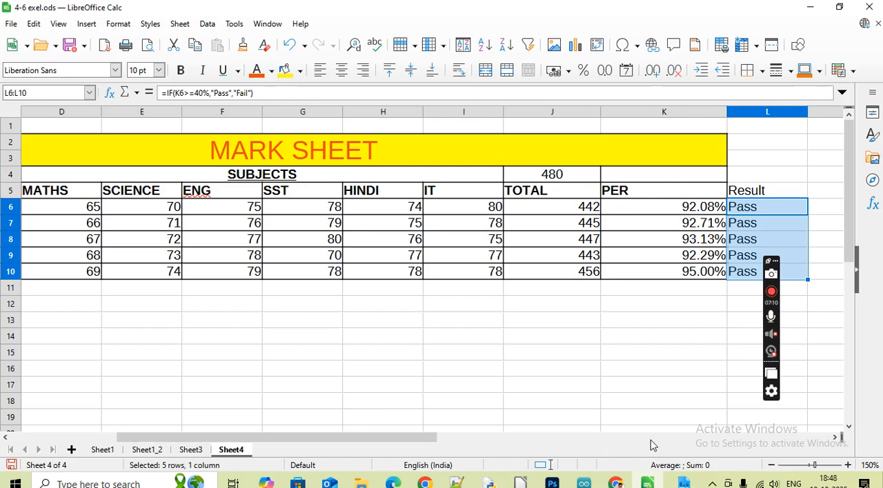
left_click(771, 466)
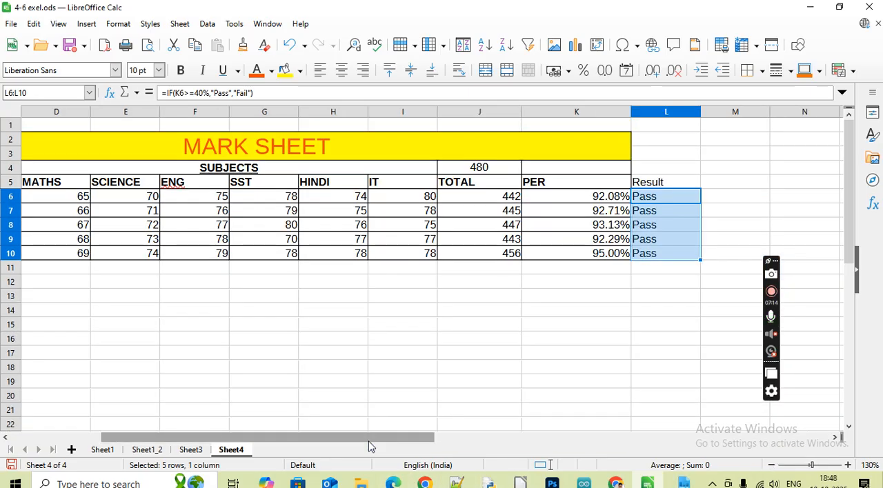
mouse_move(368, 445)
left_mouse_down()
mouse_move(332, 443)
mouse_move(371, 428)
mouse_move(365, 432)
left_mouse_up()
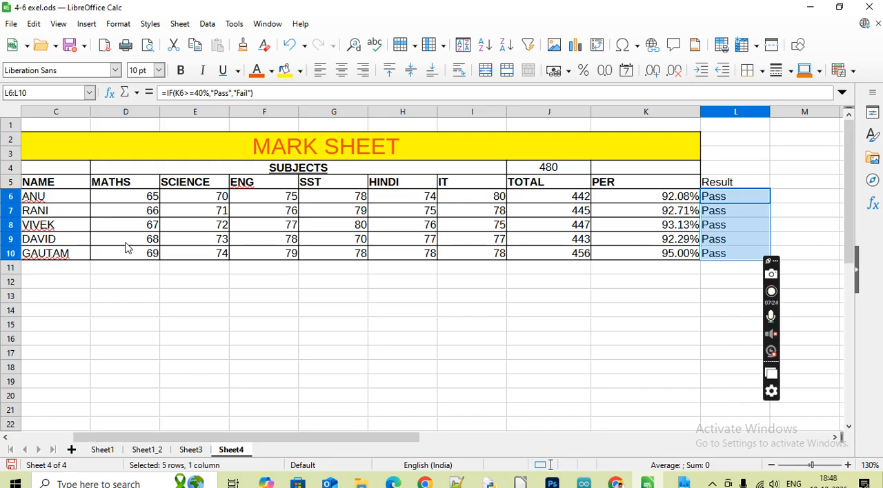
left_click(138, 259)
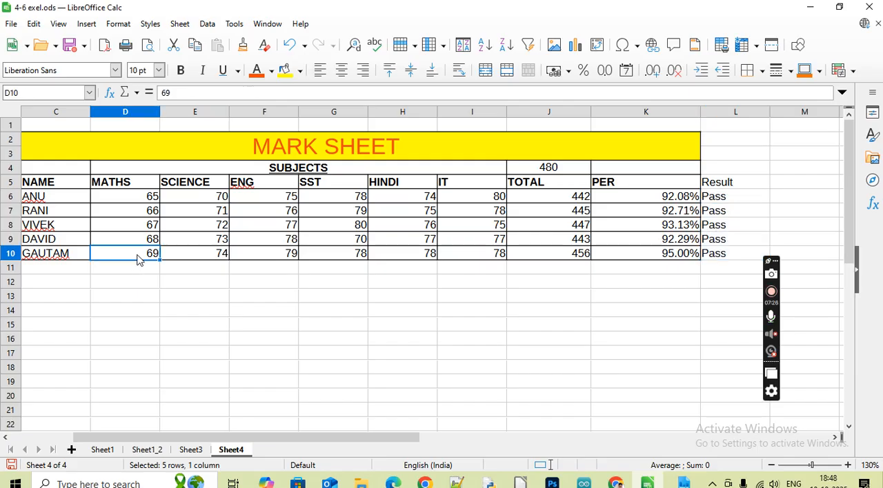
left_click_drag(138, 259, 498, 256)
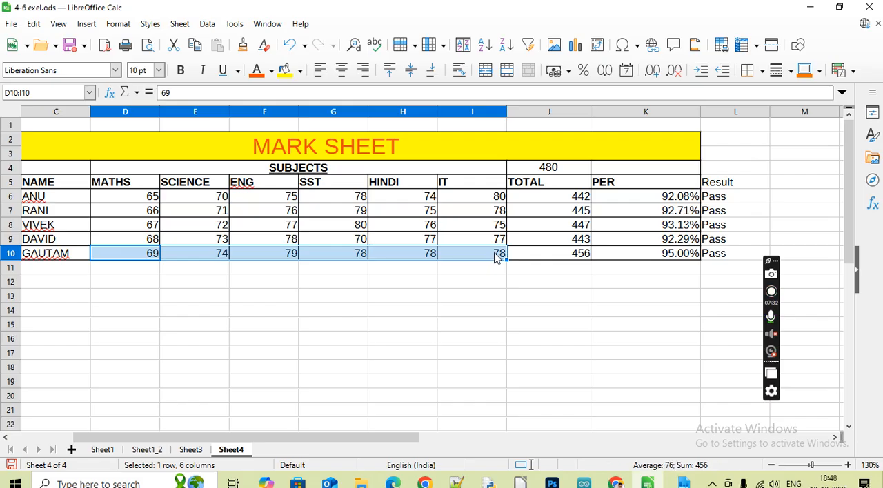
key("Delete")
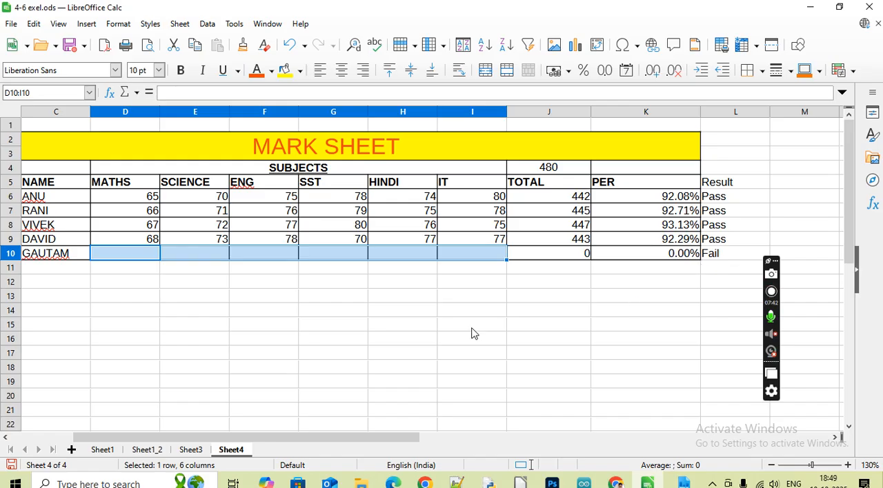
Enter the last student's marks in D10:I10 as MATHS 30, SCIENCE 32, ENG 35, SST 37, HINDI 33 and IT 31
left_click(144, 259)
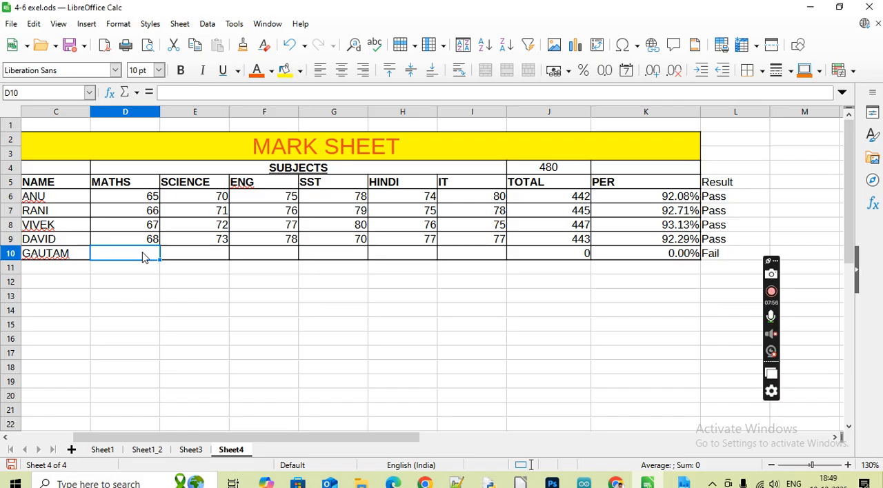
type("30")
key("Tab")
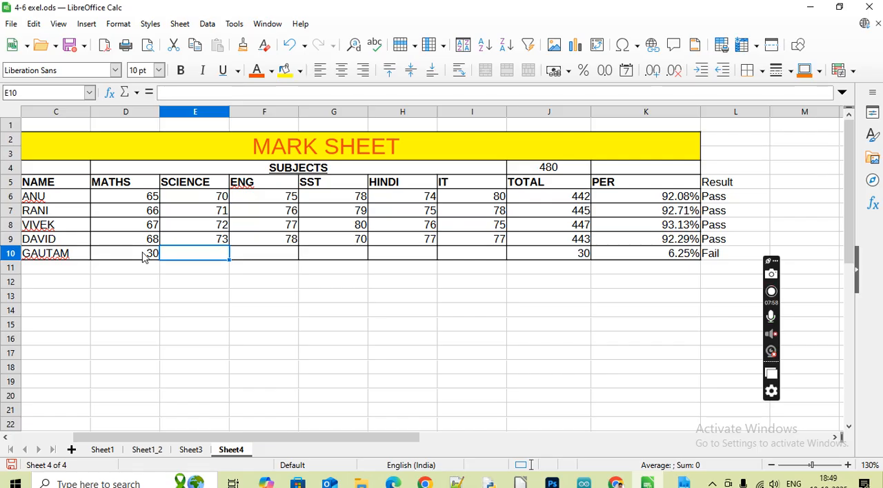
type("3")
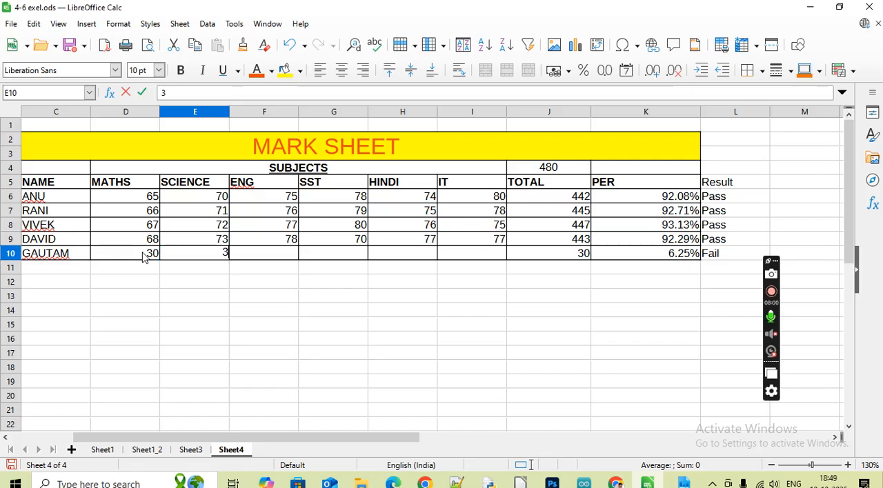
type("2")
key("Tab")
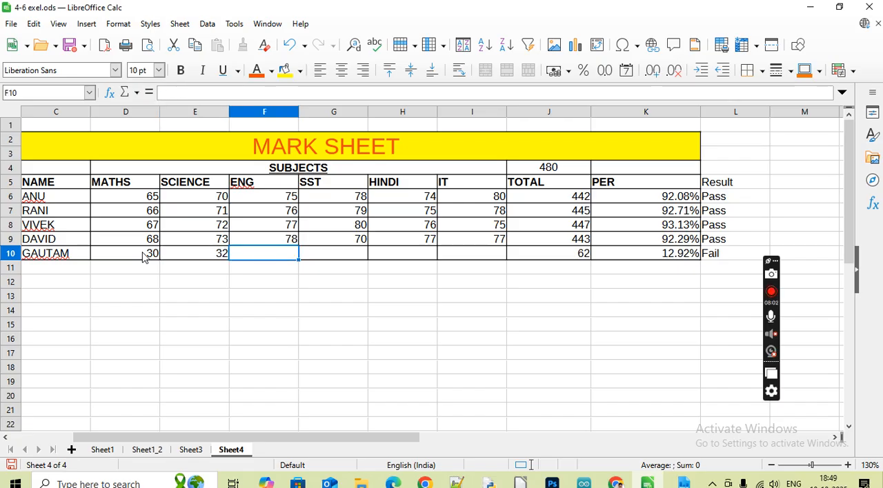
type("35")
key("Tab")
type("37")
key("Tab")
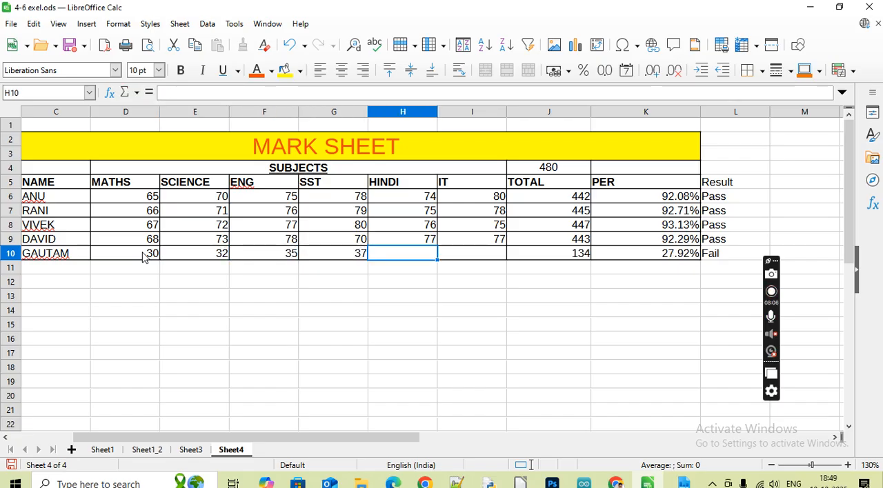
type("33")
key("Tab")
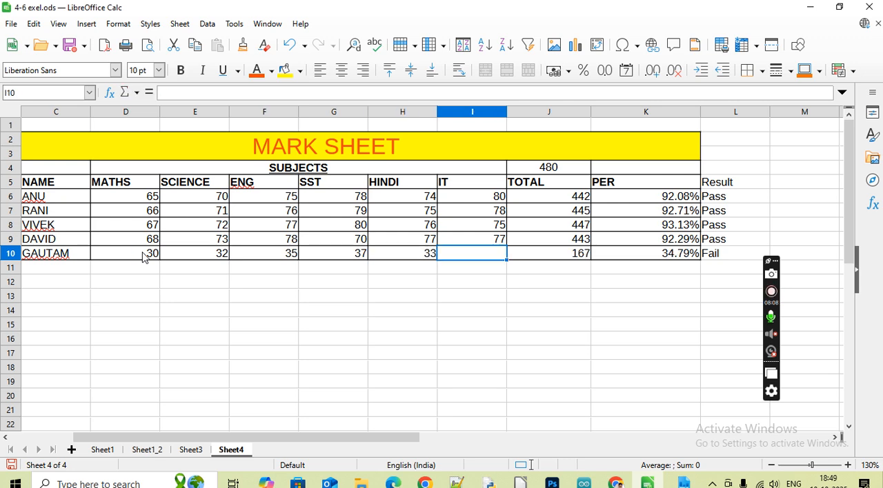
type("3")
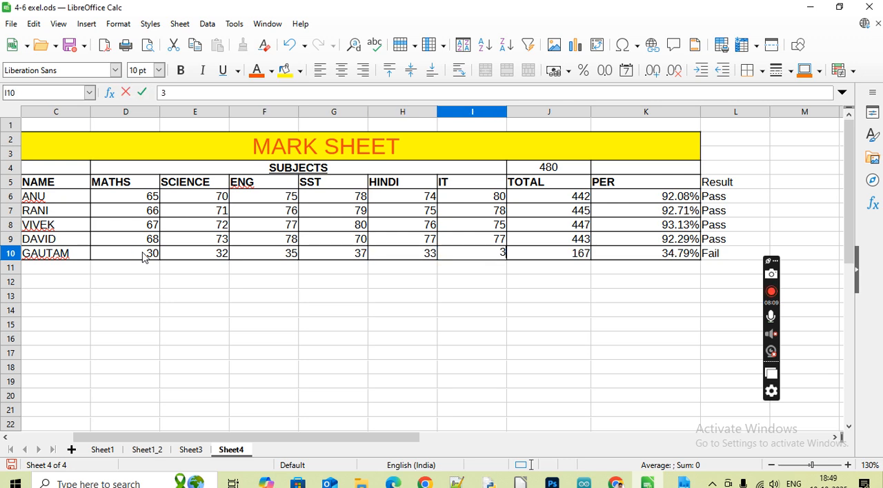
type("1")
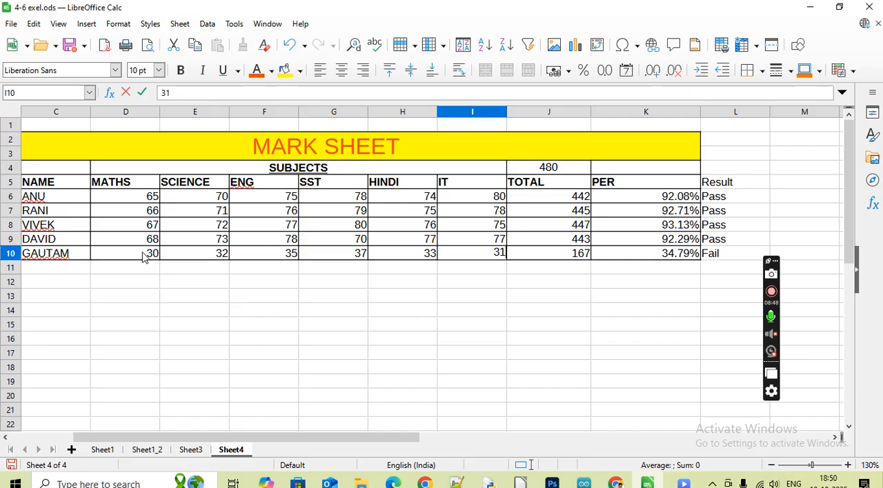
left_click_drag(770, 272, 815, 277)
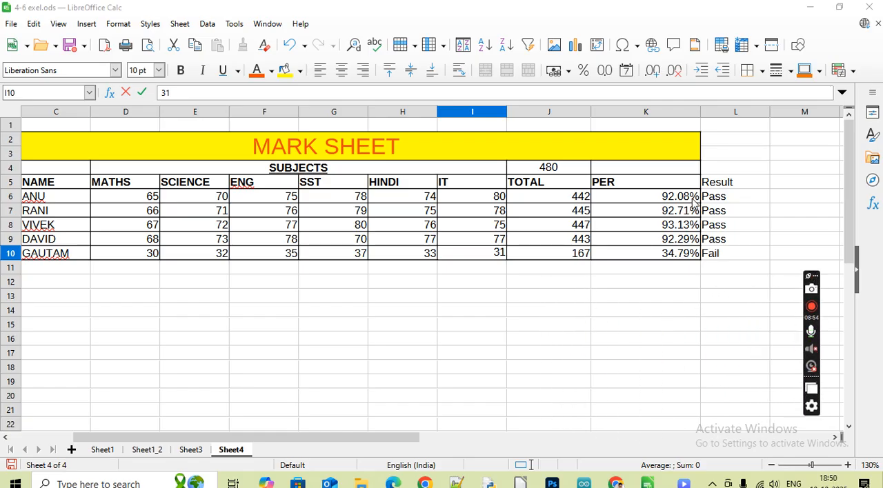
Try bold formatting on the Result heading in L5 and undo it
left_click(717, 182)
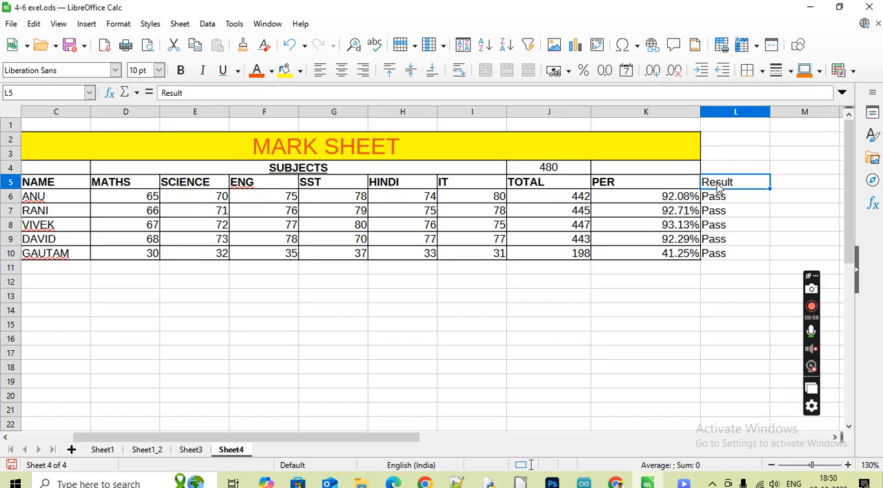
key("ctrl+b")
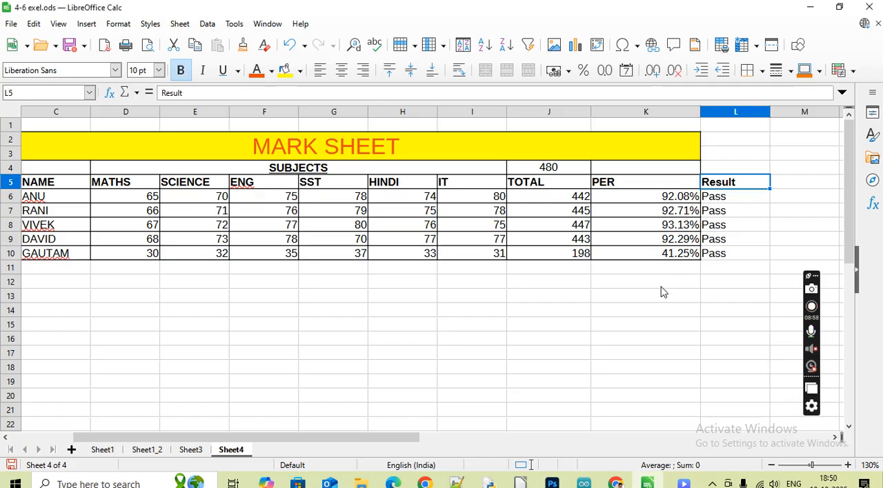
left_click(648, 312)
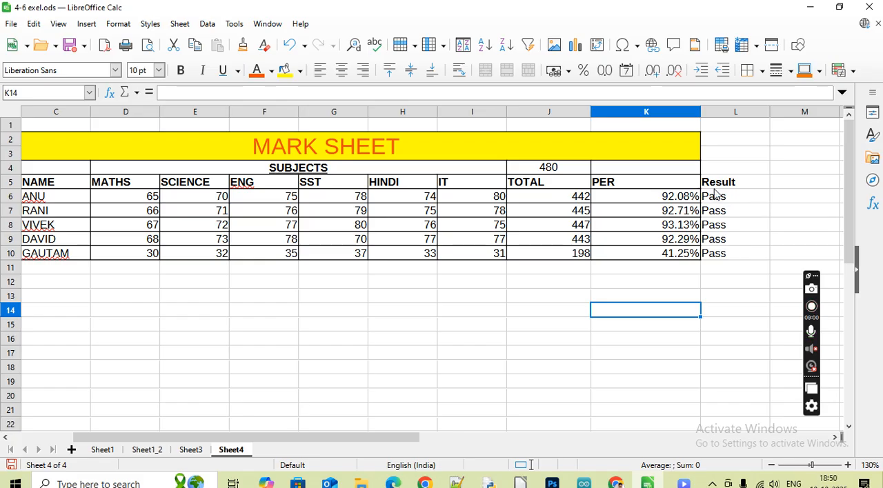
key("ctrl+z")
left_click(665, 311)
left_click(711, 183)
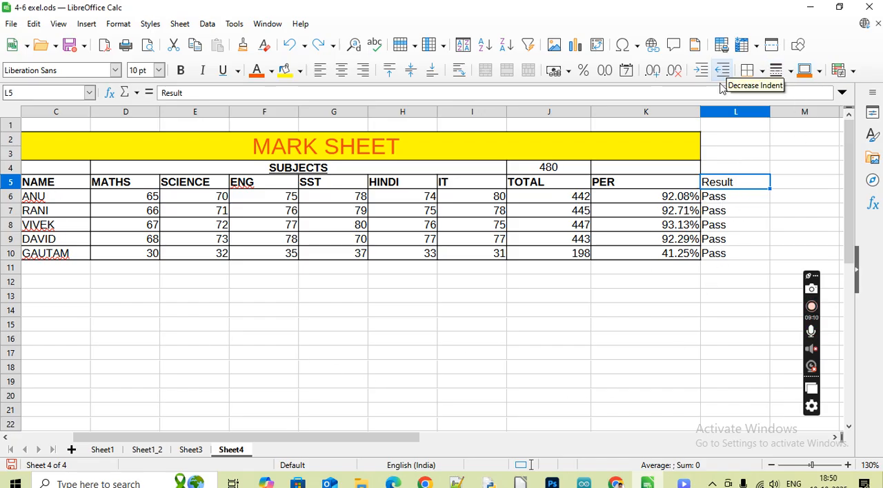
left_click(631, 182)
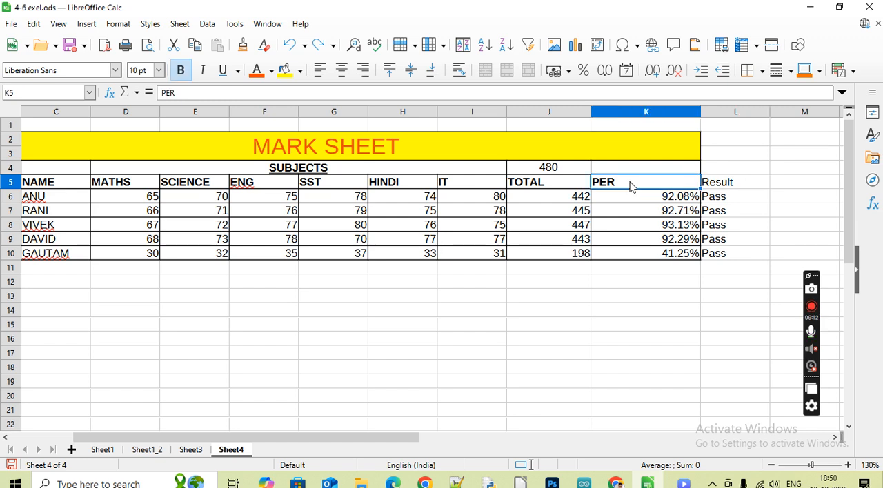
left_click_drag(630, 186, 630, 201)
double_click(628, 198)
left_click(628, 184)
key("Escape")
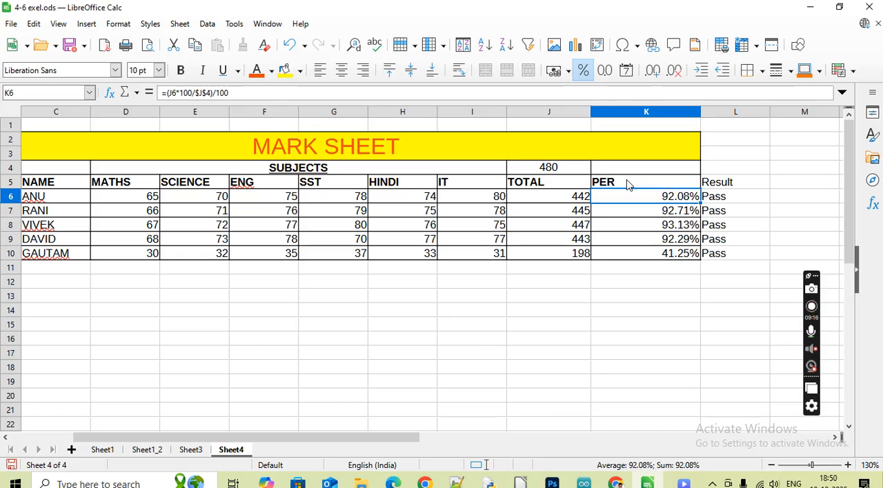
Clone the formatting of the PER heading in K5 onto the Result column, L5:L10
left_click(627, 183)
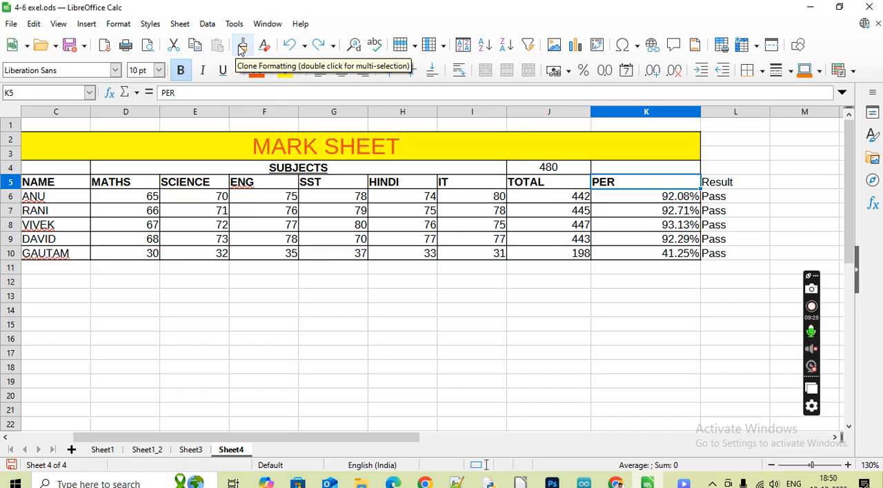
left_click(241, 49)
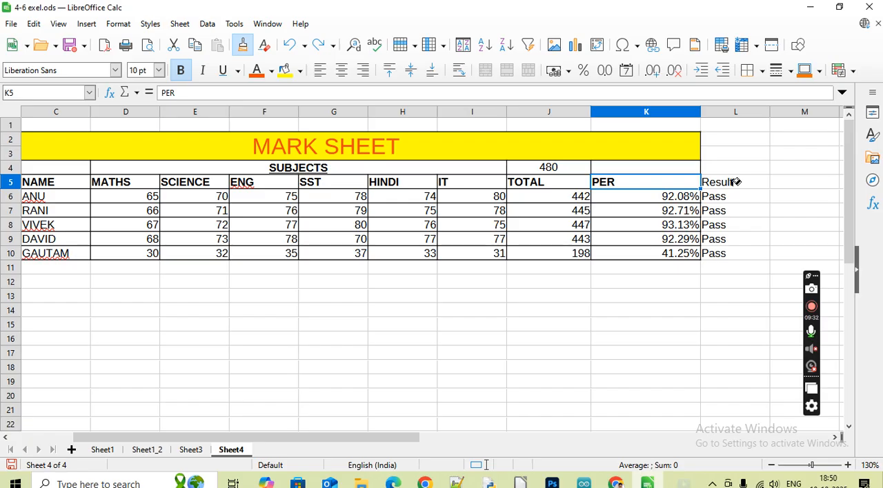
left_click_drag(733, 184, 738, 254)
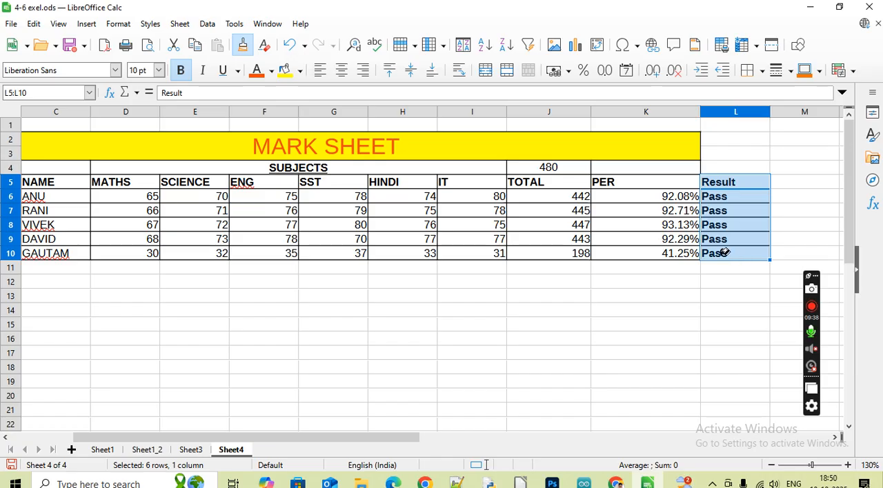
left_click(240, 44)
double_click(368, 282)
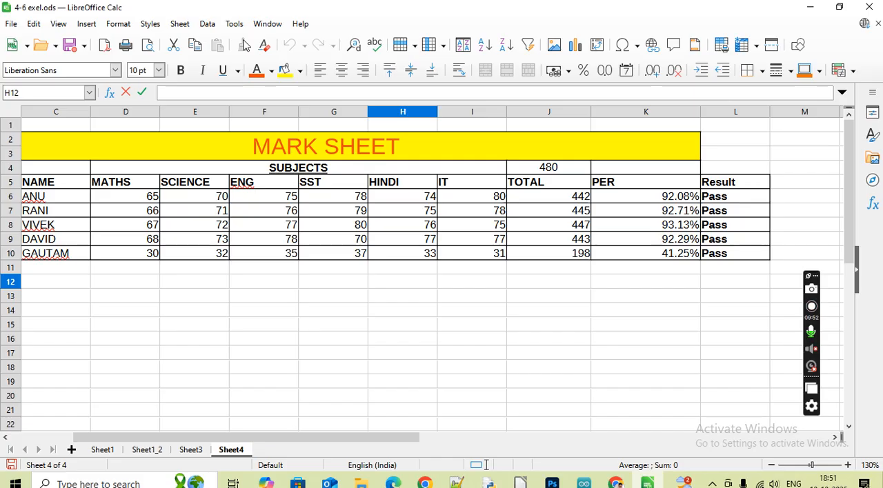
left_click(610, 200)
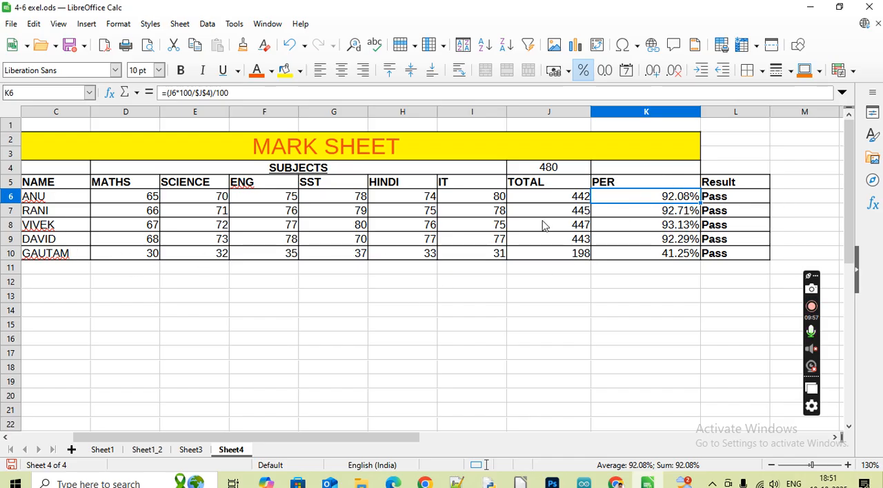
double_click(446, 310)
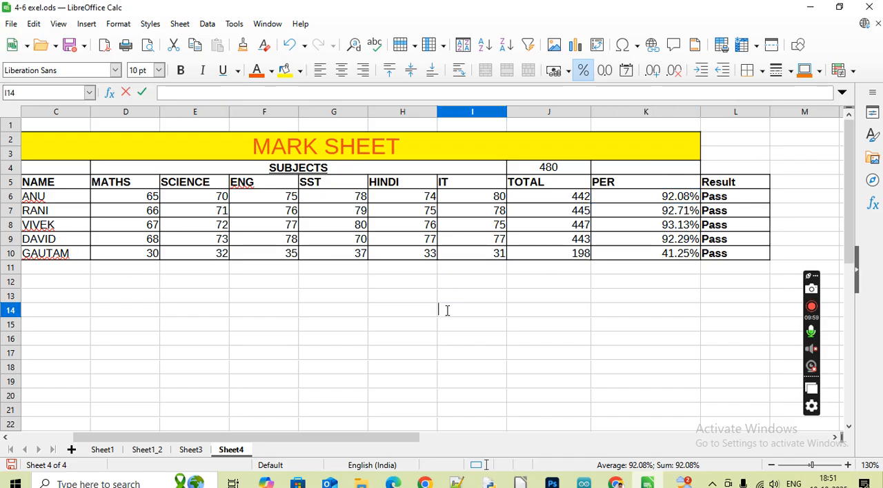
left_click(534, 315)
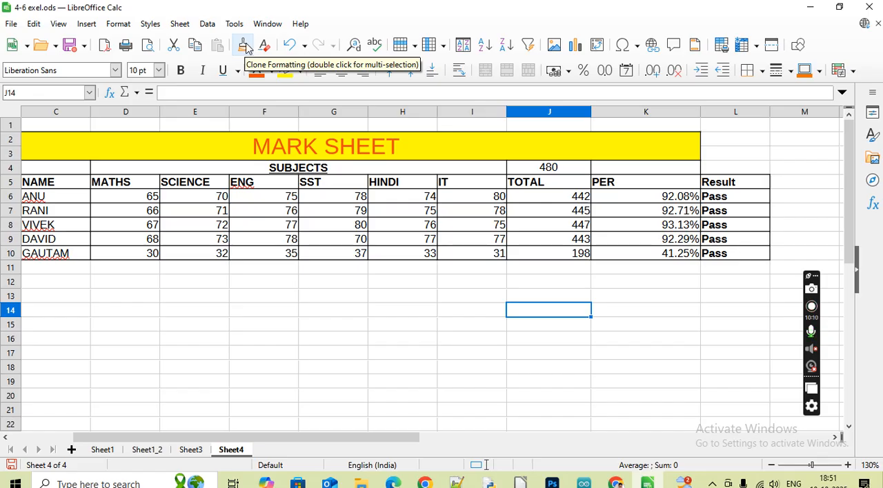
Enter the heading Grade in M5, next to the Result heading
left_click(836, 437)
left_click(836, 438)
left_click(836, 438)
left_click(836, 437)
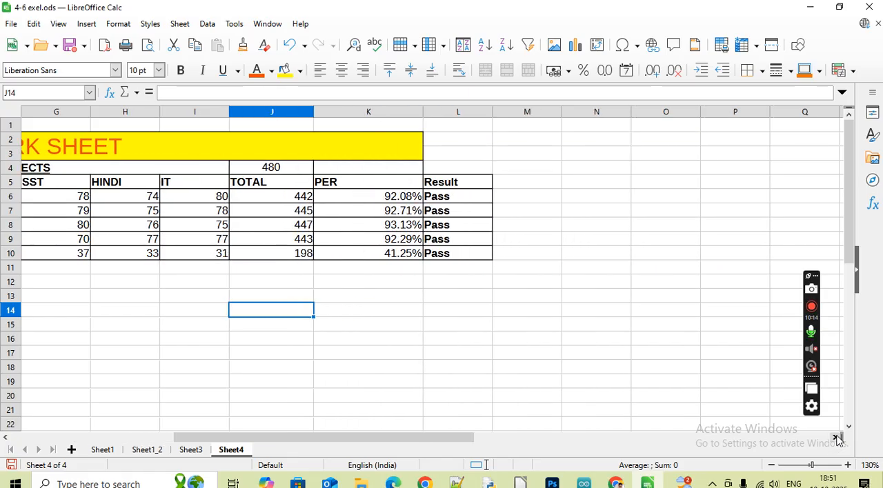
left_click(835, 437)
left_click(462, 183)
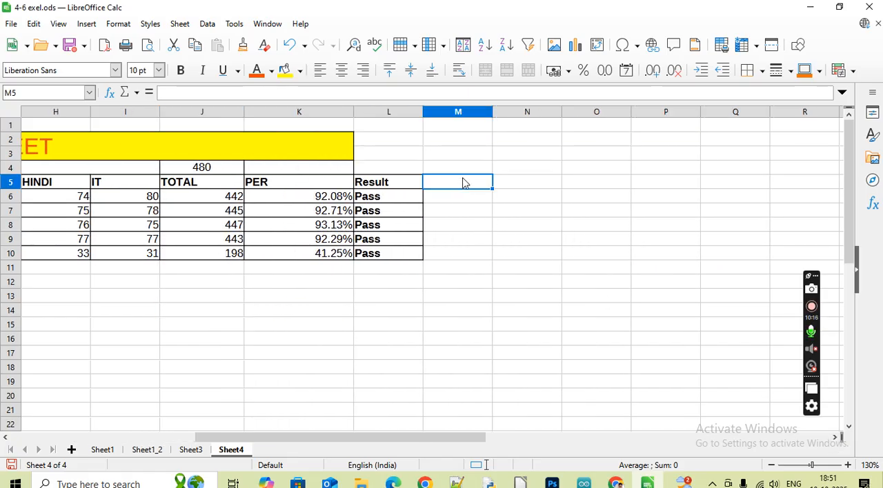
type("grade")
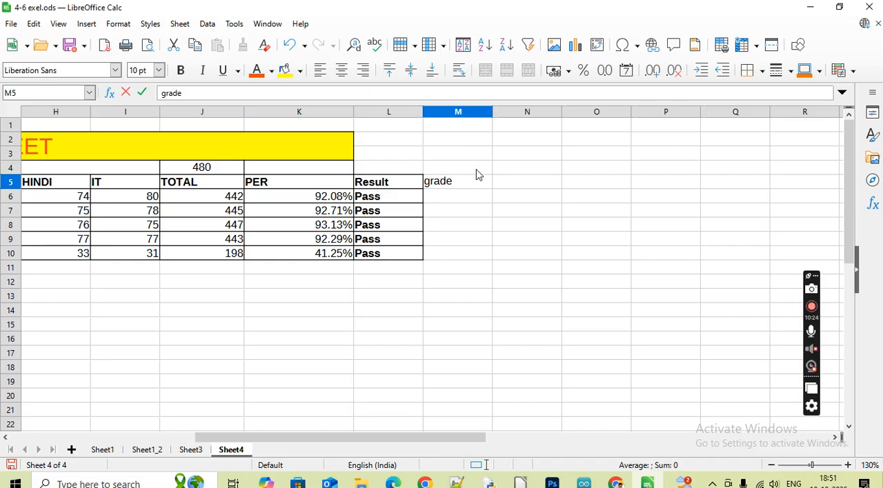
left_click(434, 181)
key("BackSpace")
type("G")
key("Return")
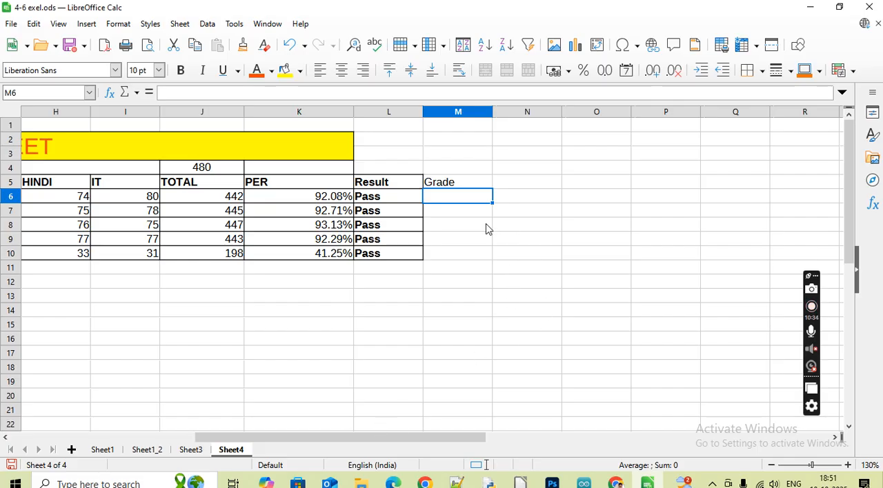
Start an IF formula in M6 that returns "S" when the percentage in K6 is >=95
left_click(463, 185)
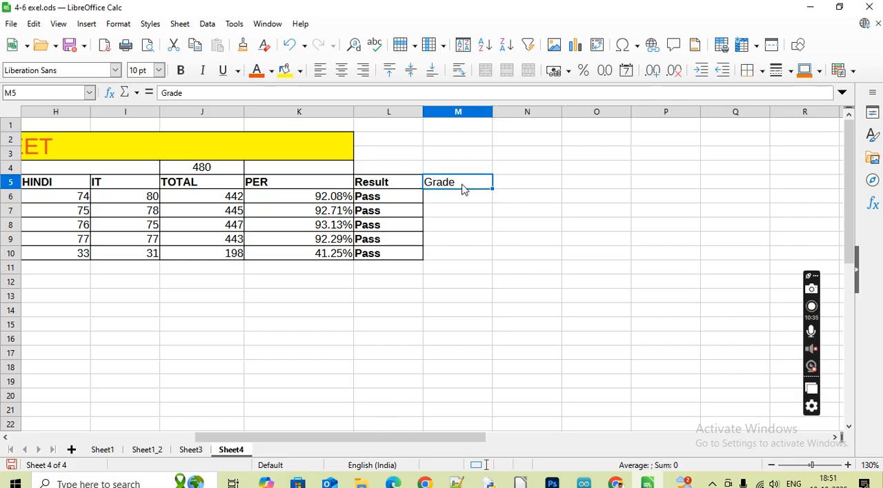
left_click(472, 201)
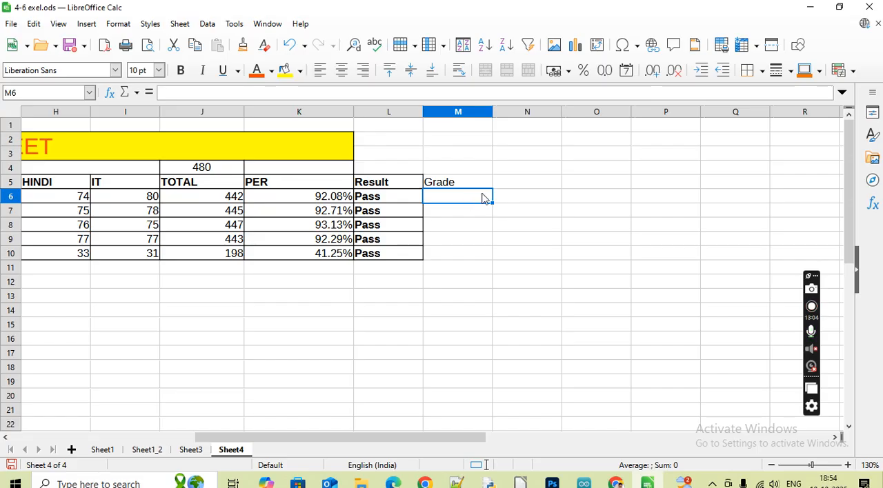
key("ctrl+s")
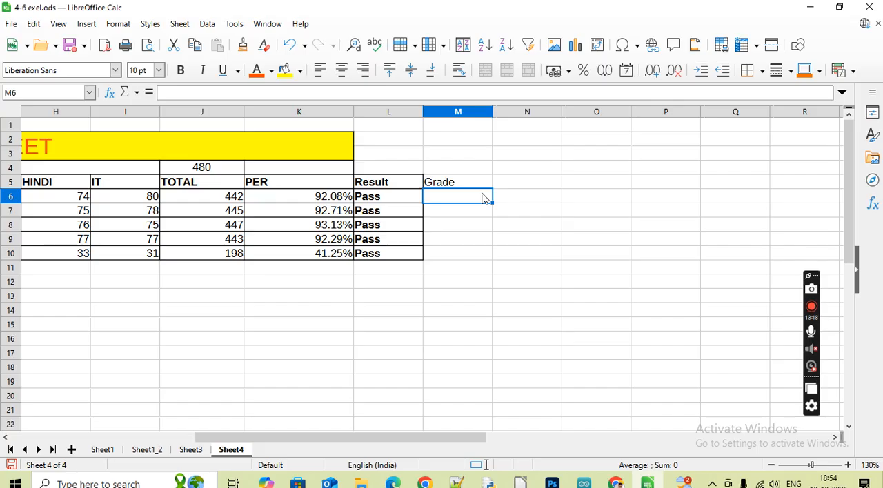
type("=")
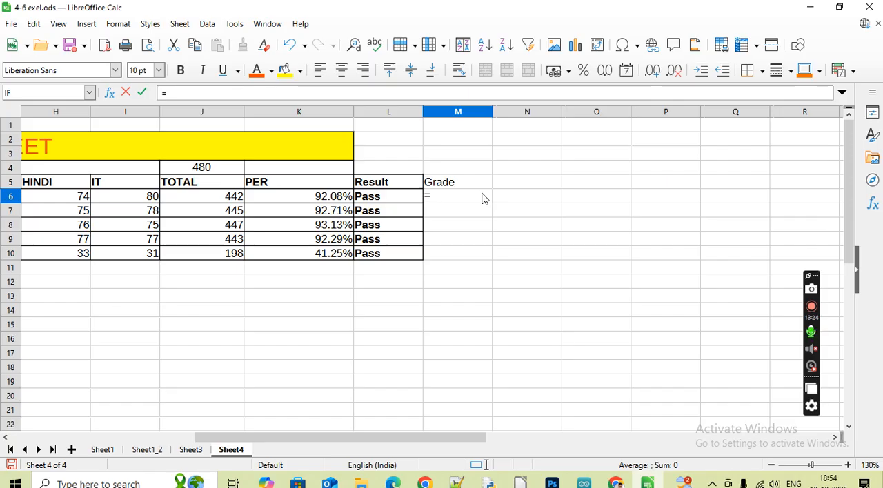
type("if")
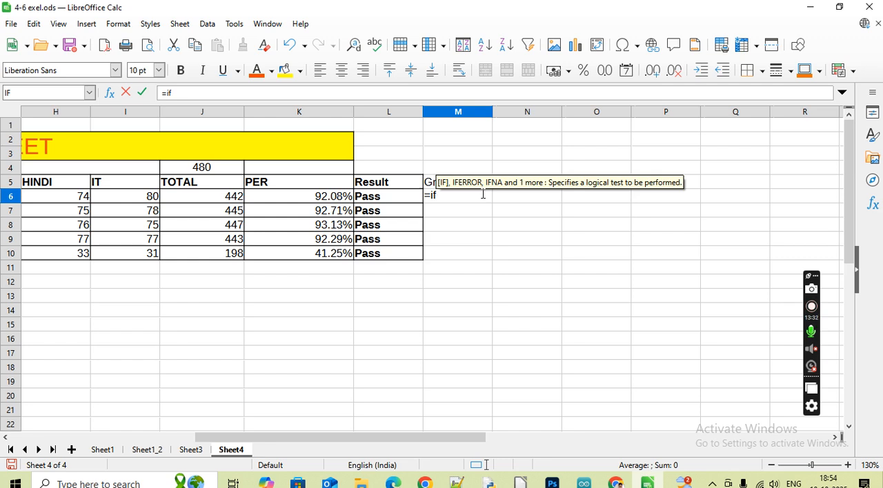
type("(")
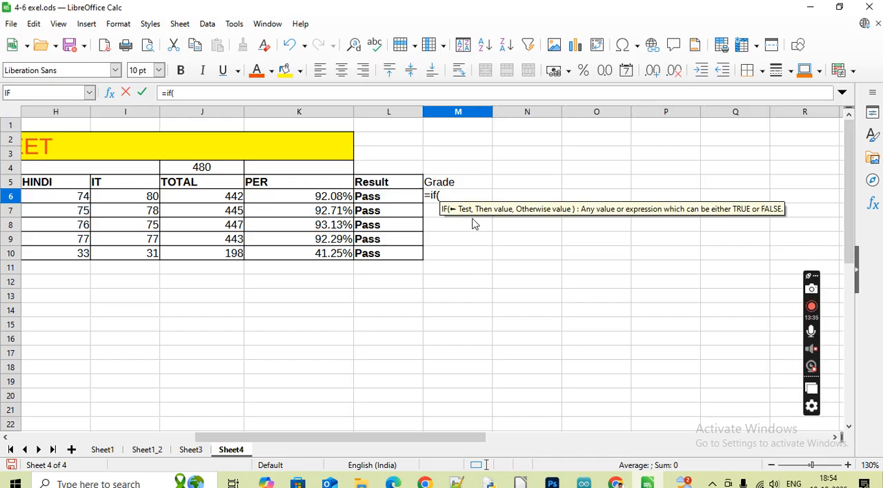
left_click(303, 200)
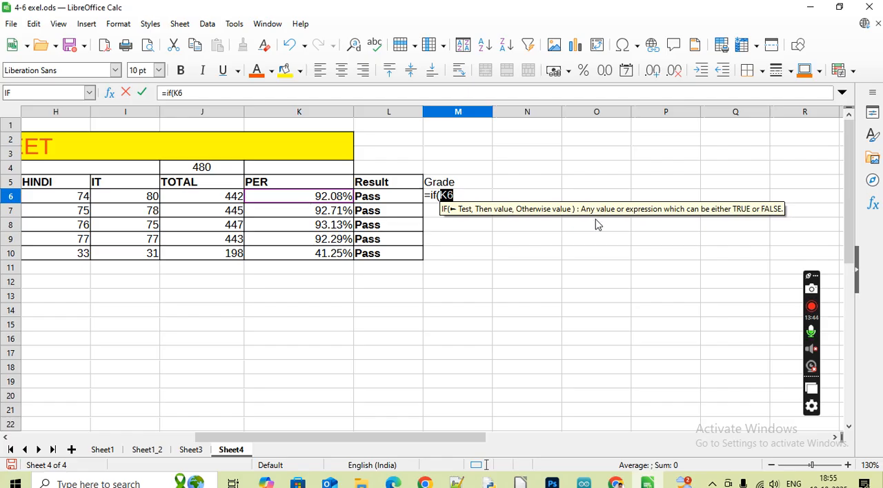
type(">=")
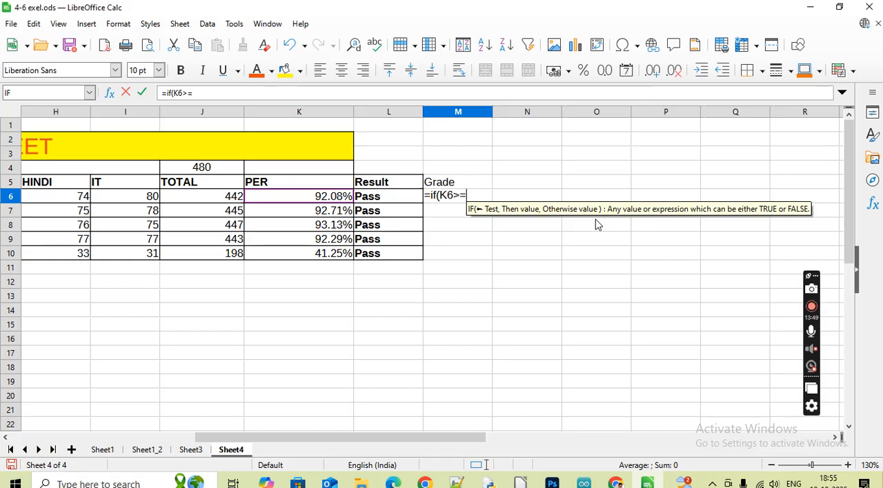
type("95")
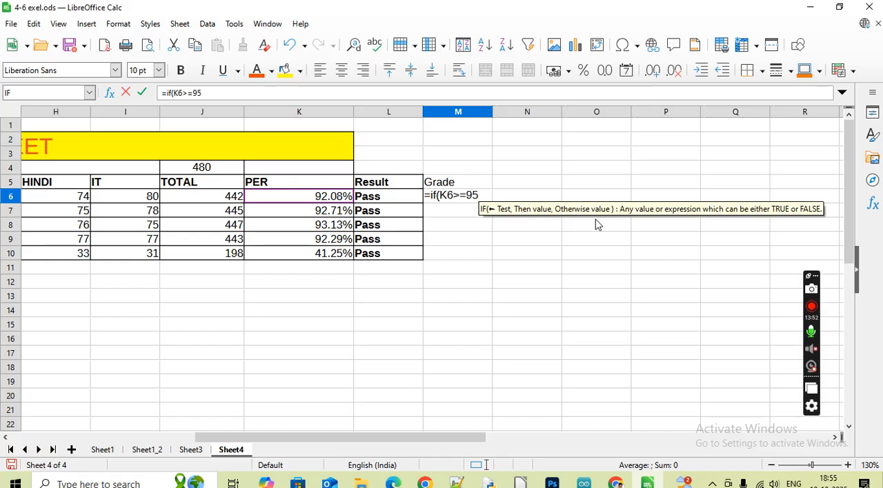
type(",")
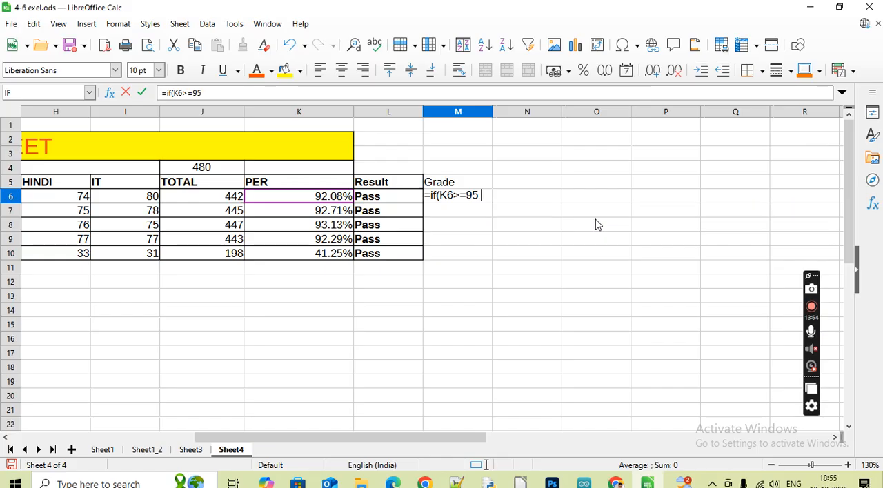
type("\"")
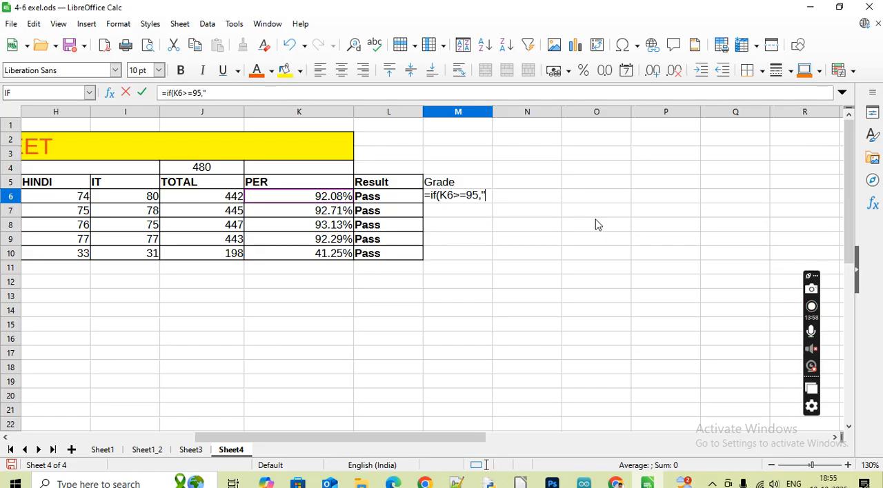
type("S\"")
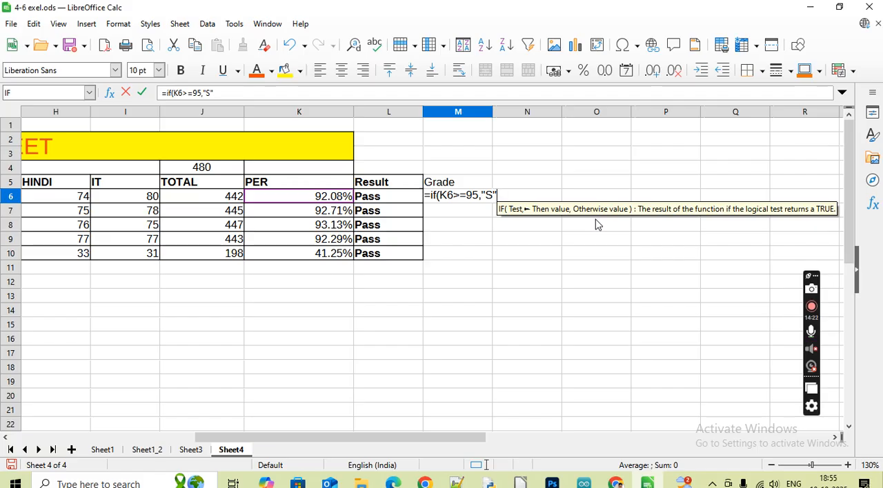
type(",")
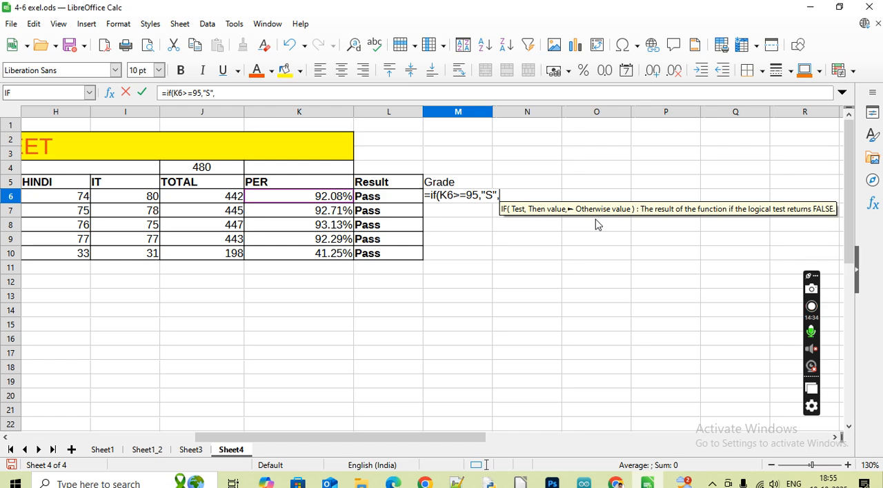
Nest a second IF in the M6 Grade formula that returns "A" when K6>=85
type("if")
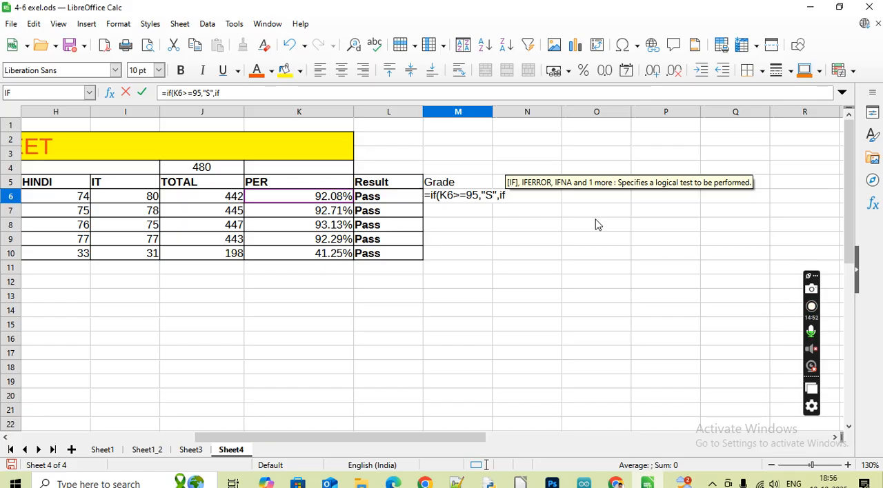
type("(")
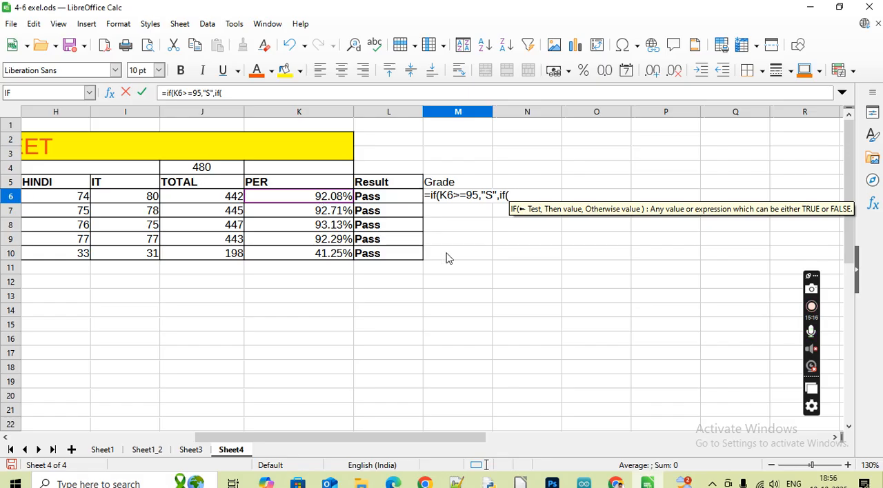
left_click(304, 199)
type(">=")
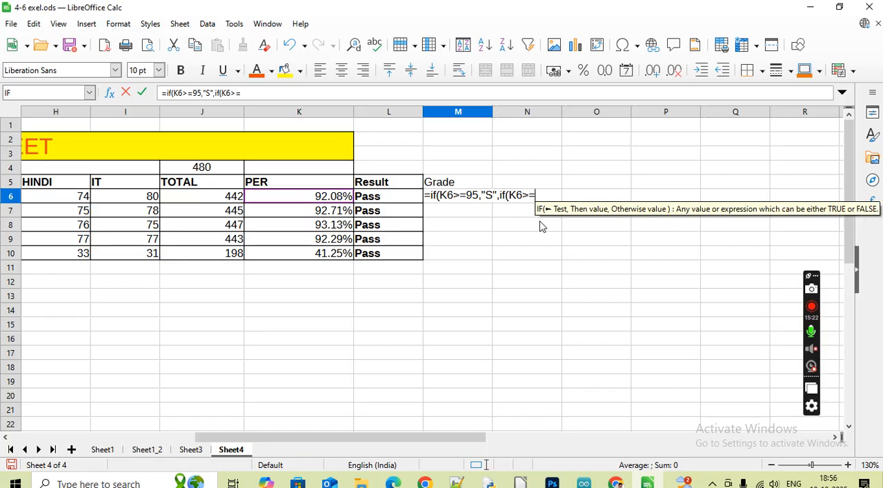
type("85")
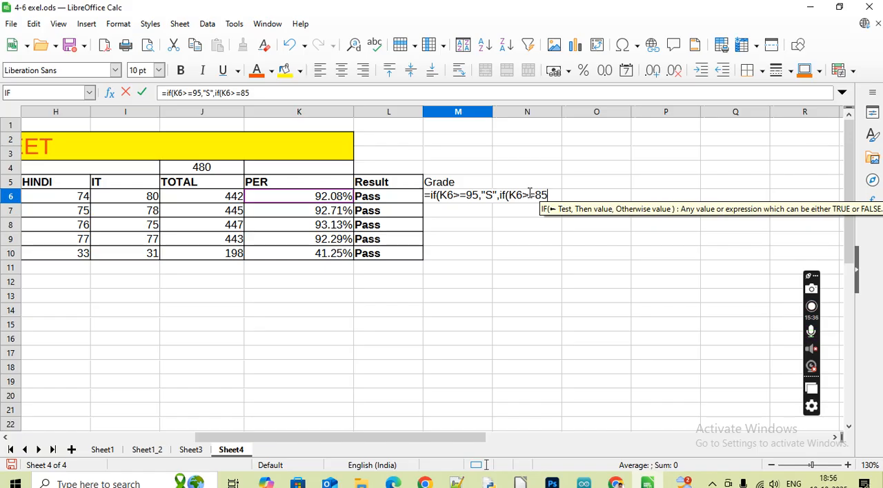
type(",\"A\"")
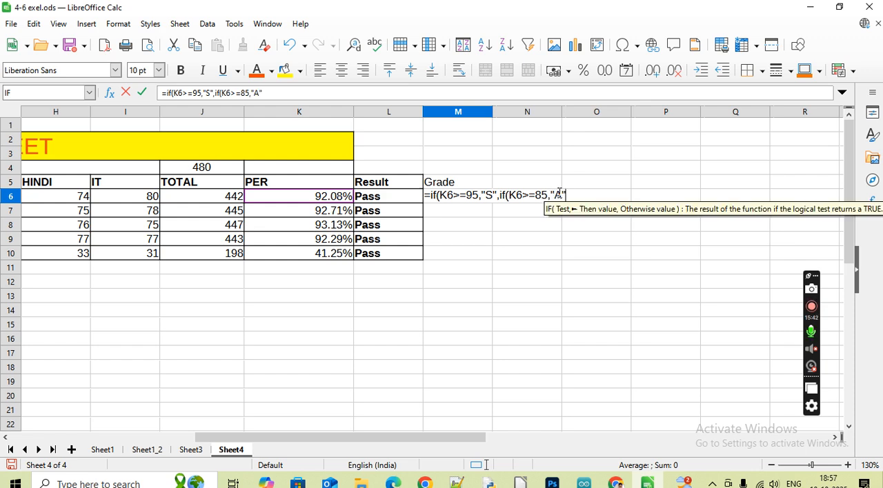
type(",")
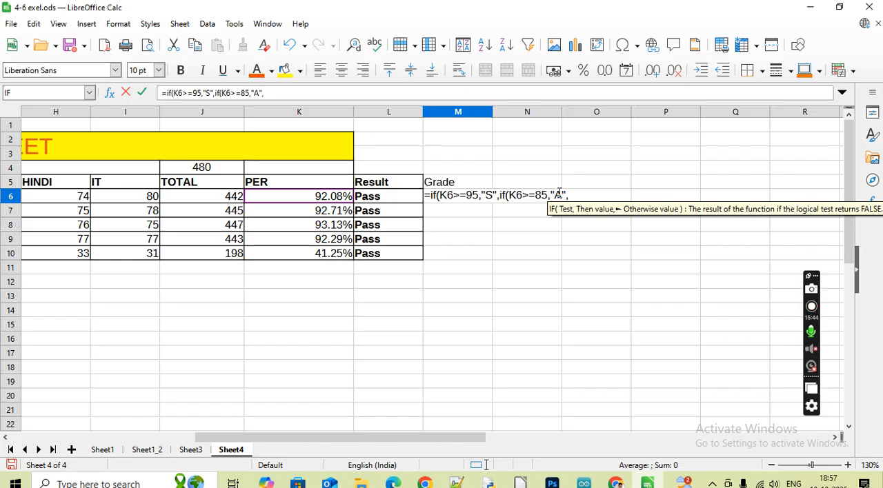
type("if(")
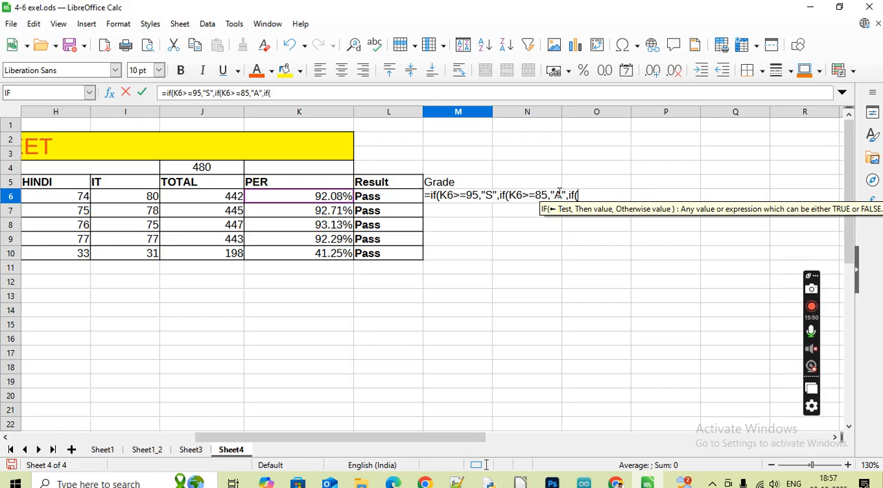
Nest a third IF in the M6 Grade formula that returns "B" when K6>=70
left_click(305, 201)
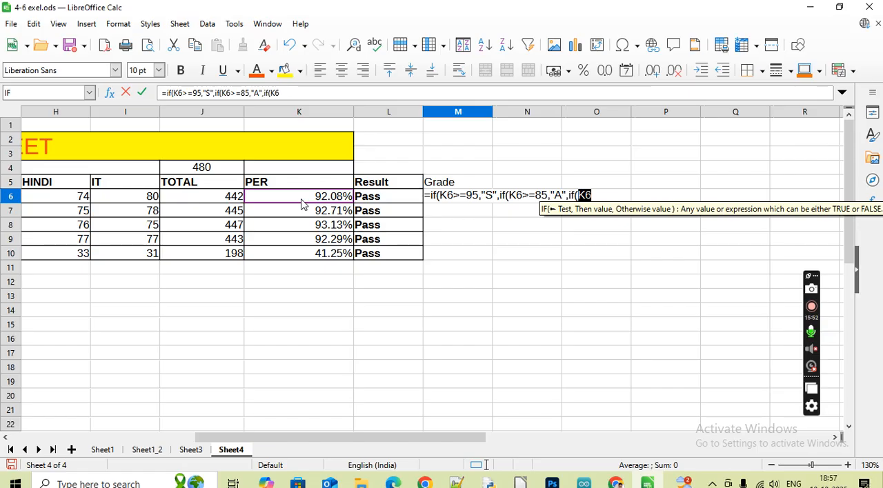
type(">=")
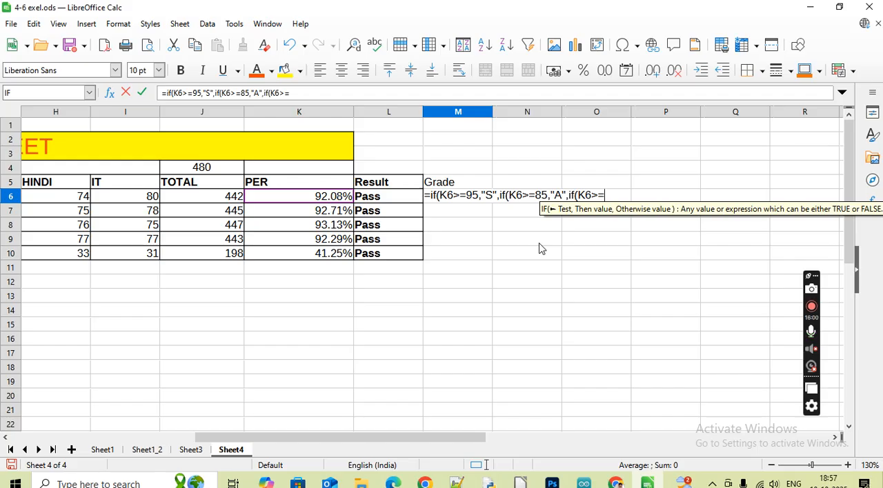
type("70")
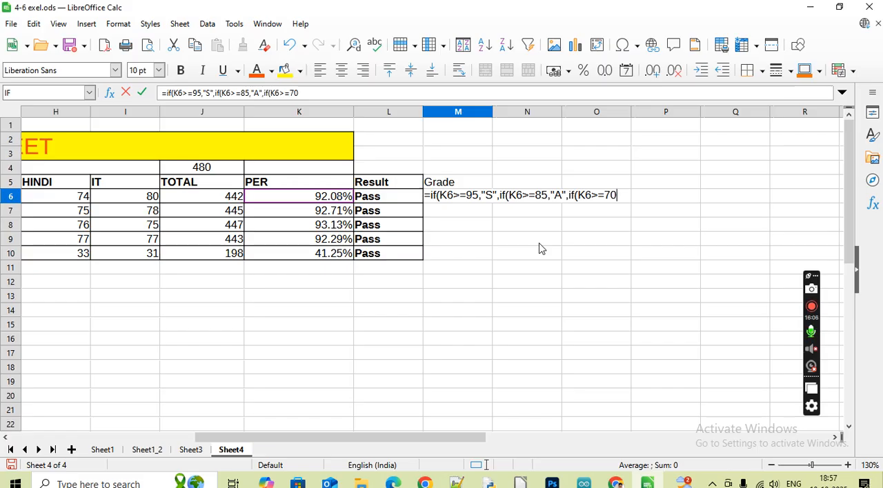
type(",")
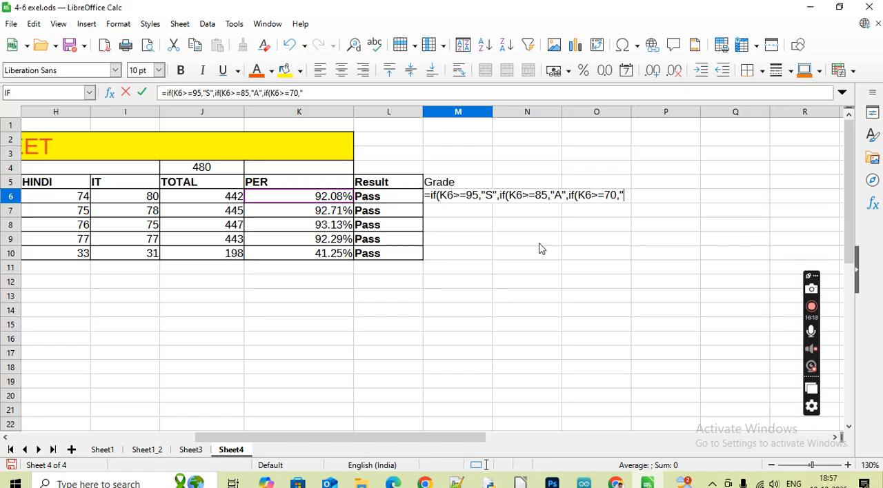
type("B\"")
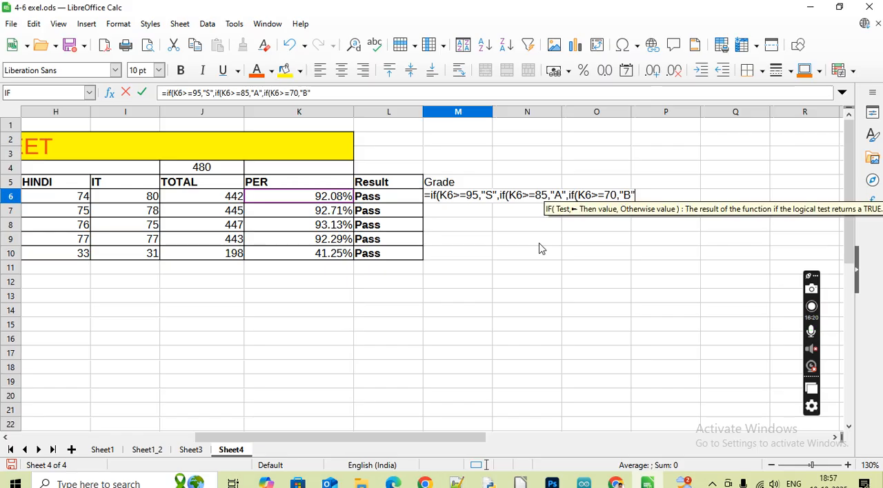
type(",")
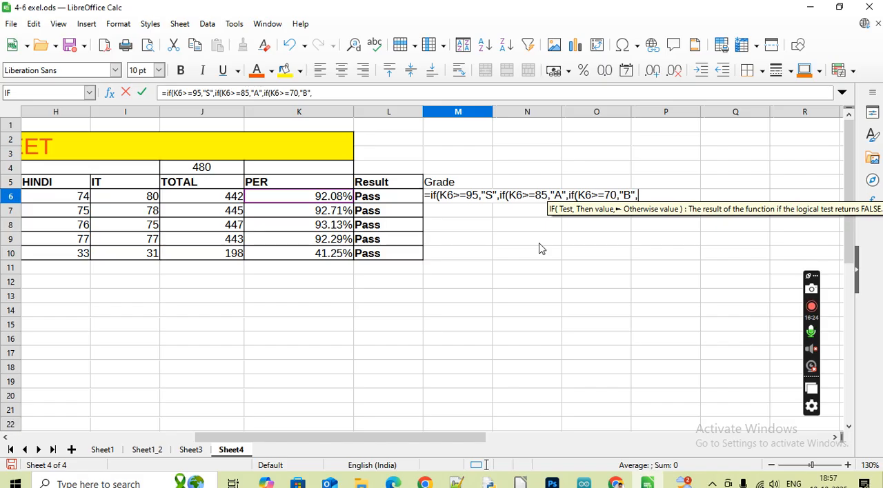
type("if")
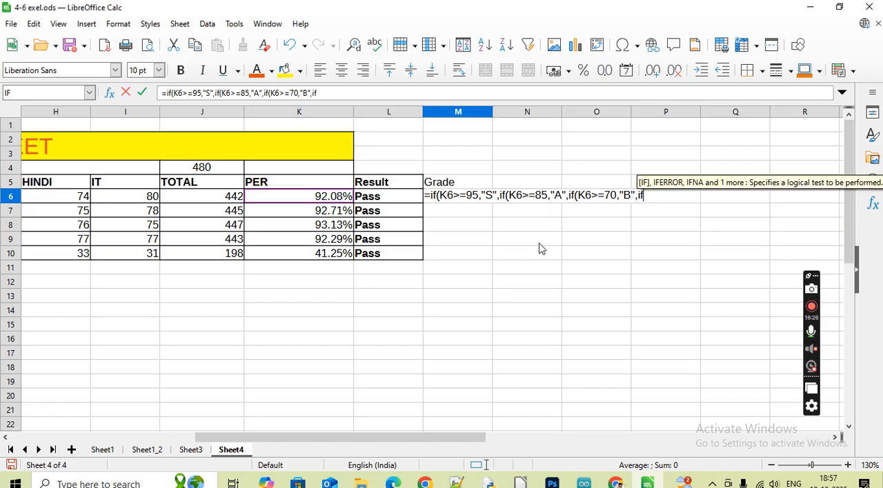
type("(")
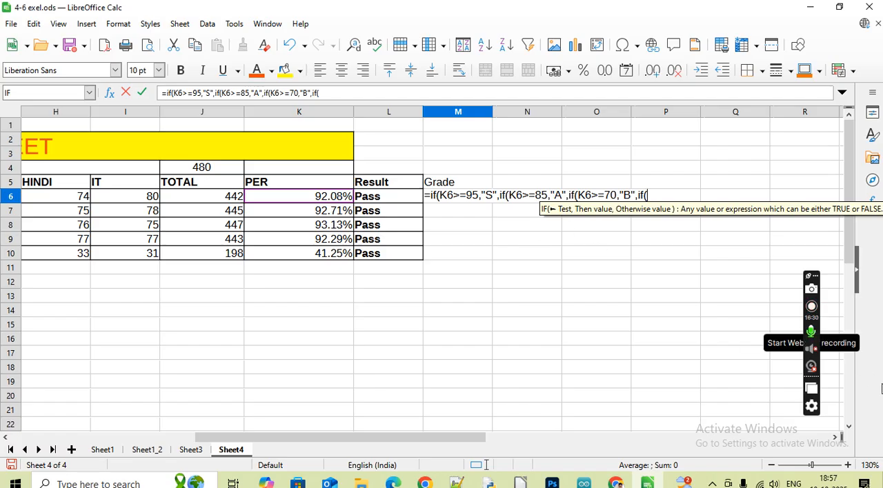
Nest a fourth IF in the M6 Grade formula that returns "C" when K6>=50
left_click(305, 197)
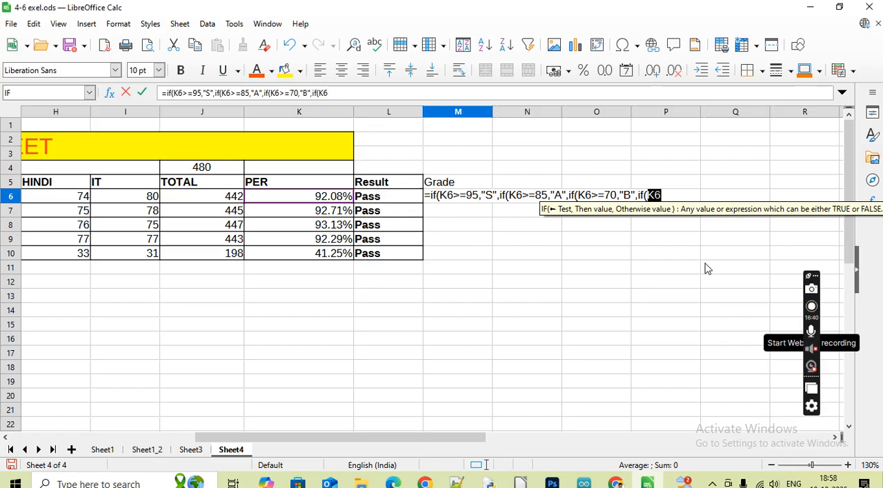
type(">=")
type("50")
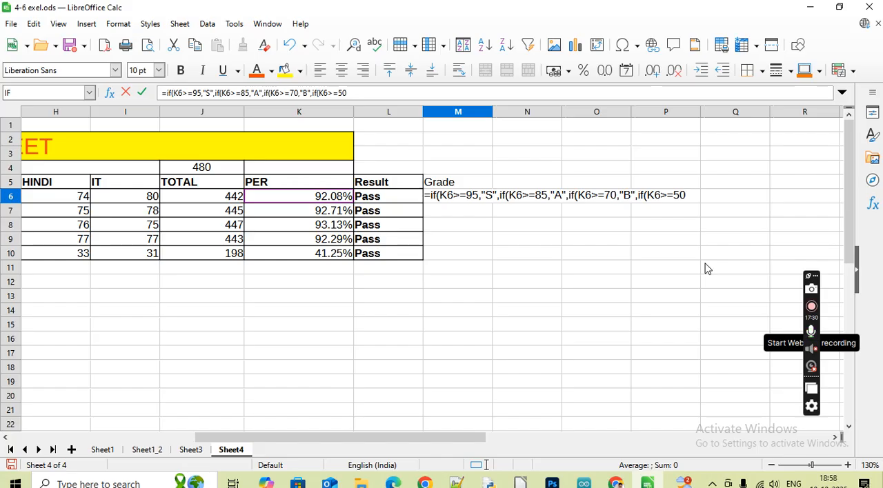
type(",\"")
type("C\"")
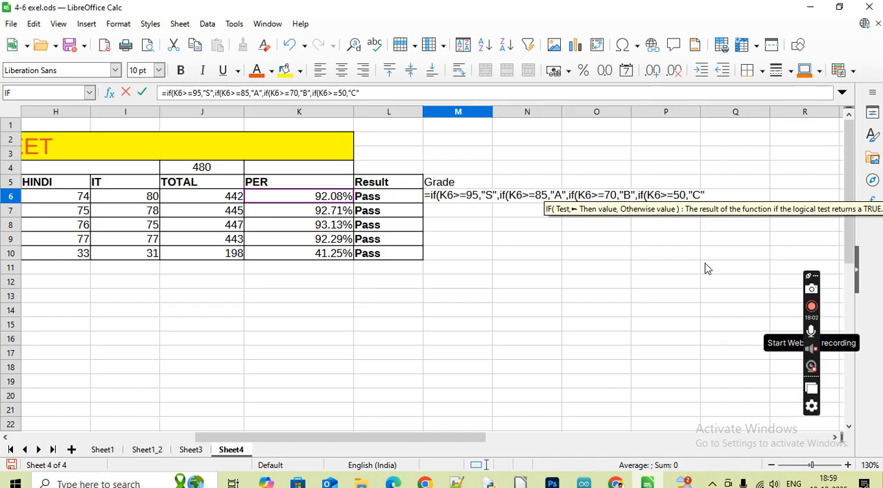
type(",")
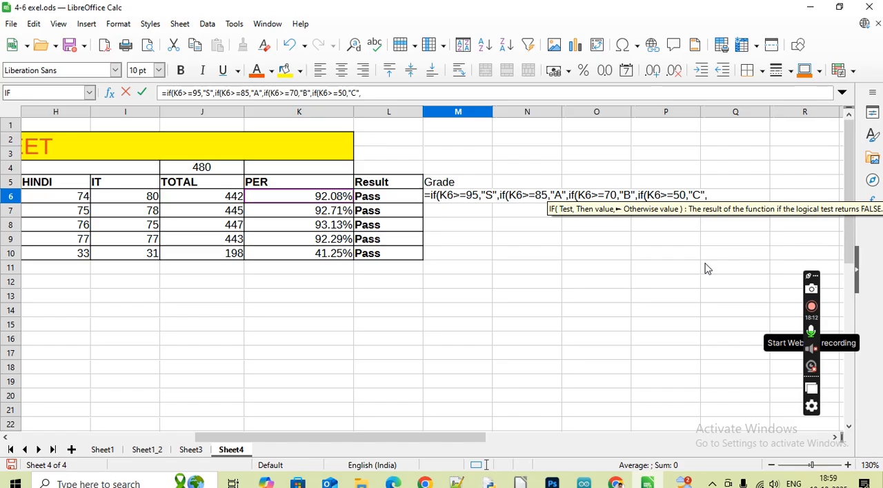
Nest a fifth IF in the M6 Grade formula that returns "D" when K6>=40
type("if")
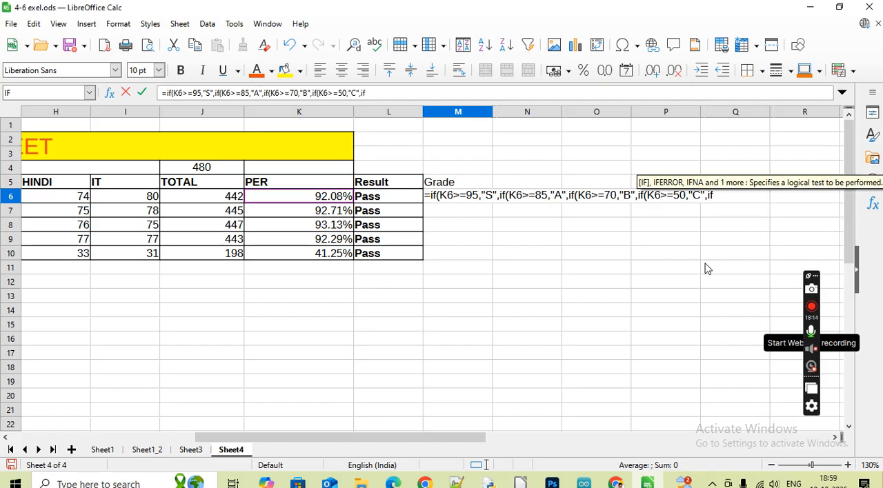
type("(")
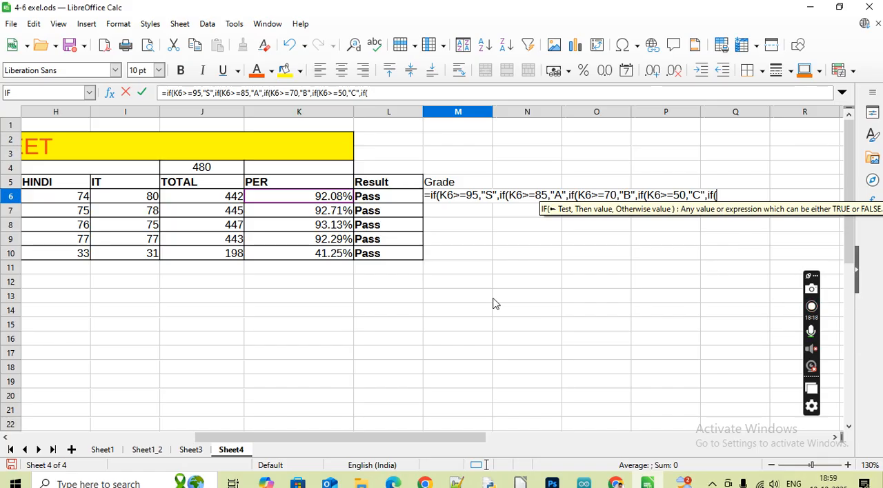
left_click(292, 203)
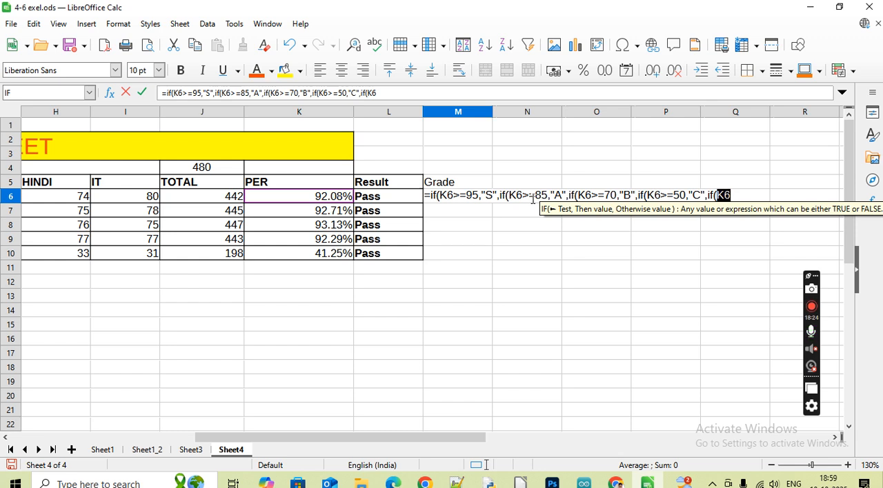
type(">=")
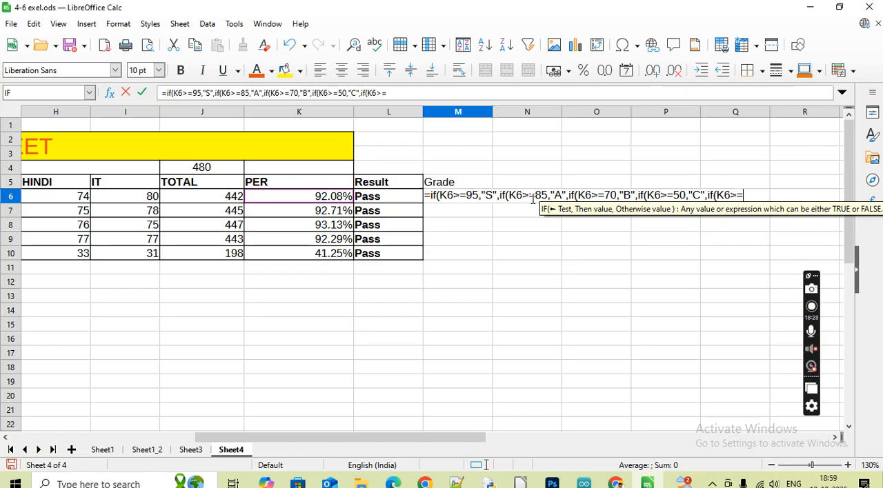
type("40")
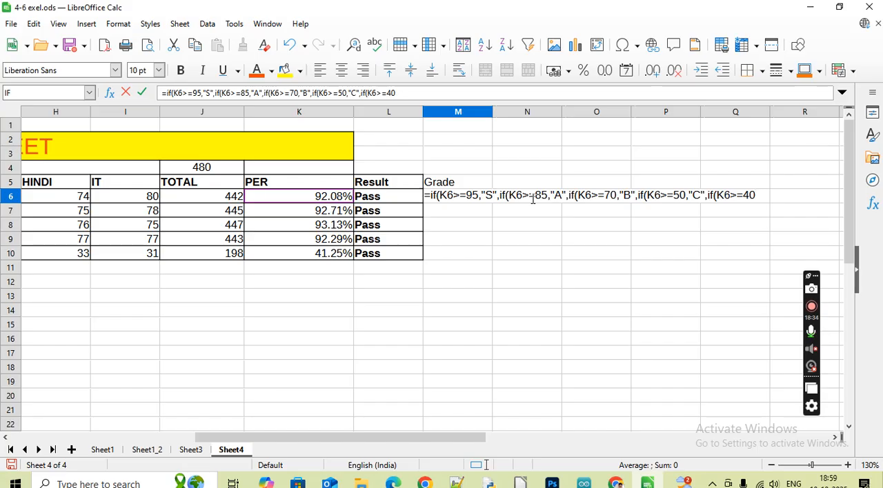
type(",")
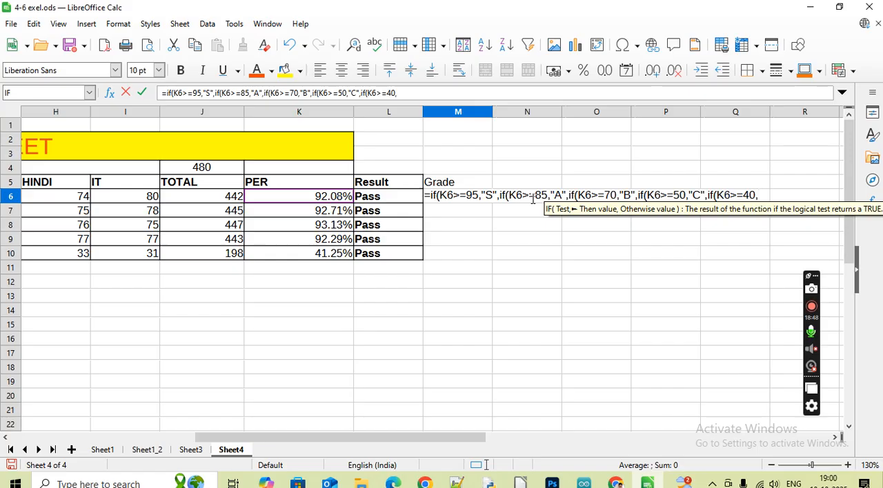
type("\"D\",")
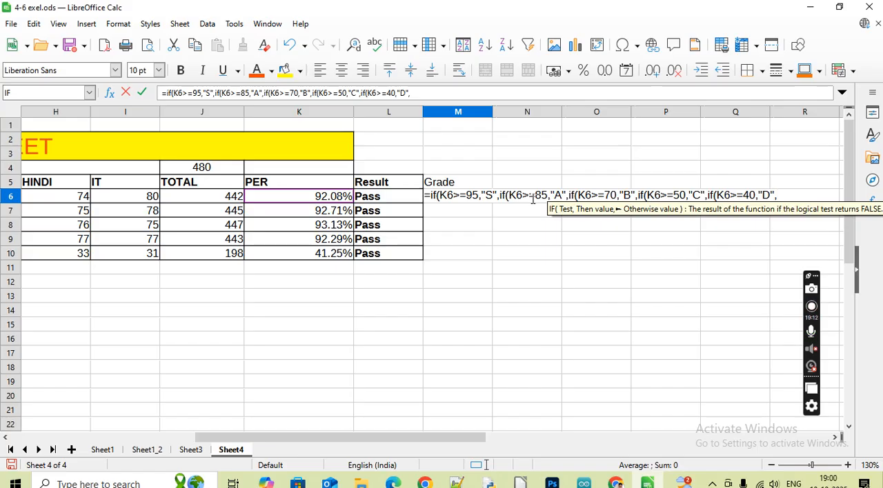
Finish the M6 Grade formula with "F" as the otherwise value, close all five IFs and enter it
type("\"F\"")
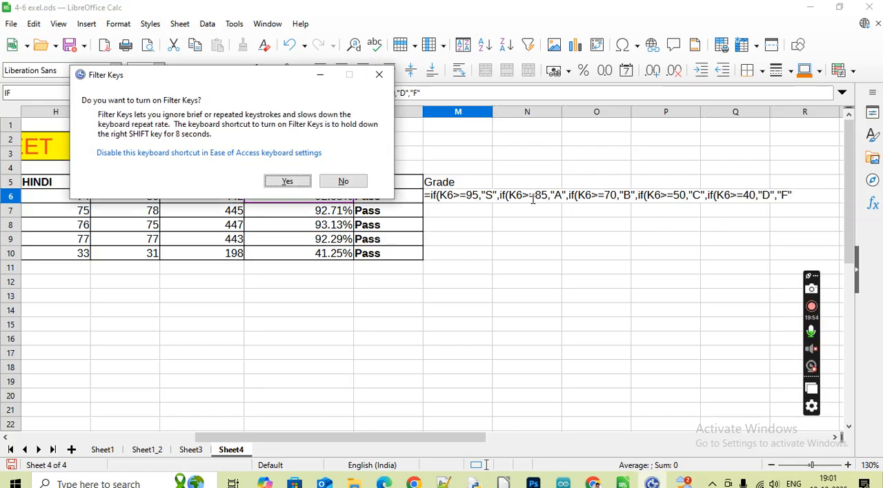
key("Escape")
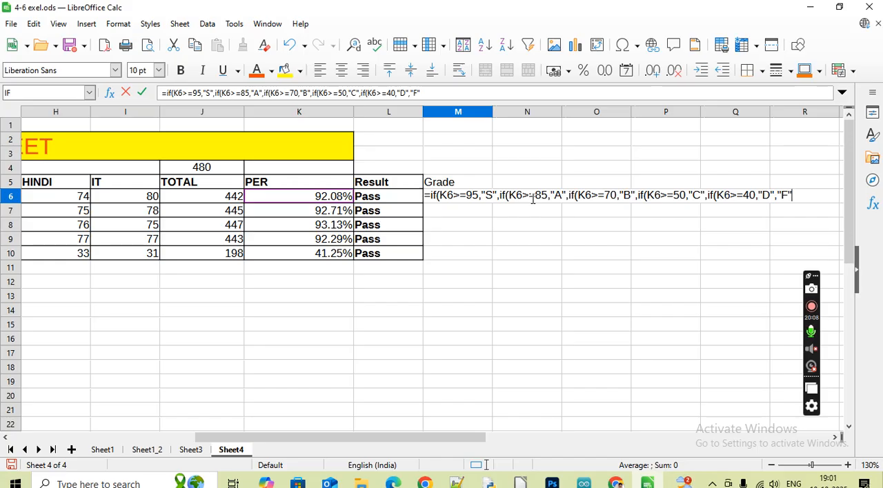
type("))")
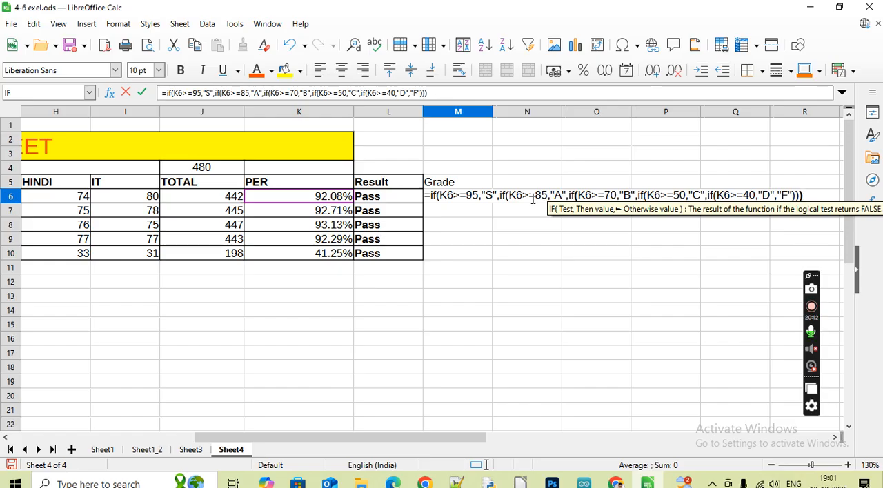
type("))")
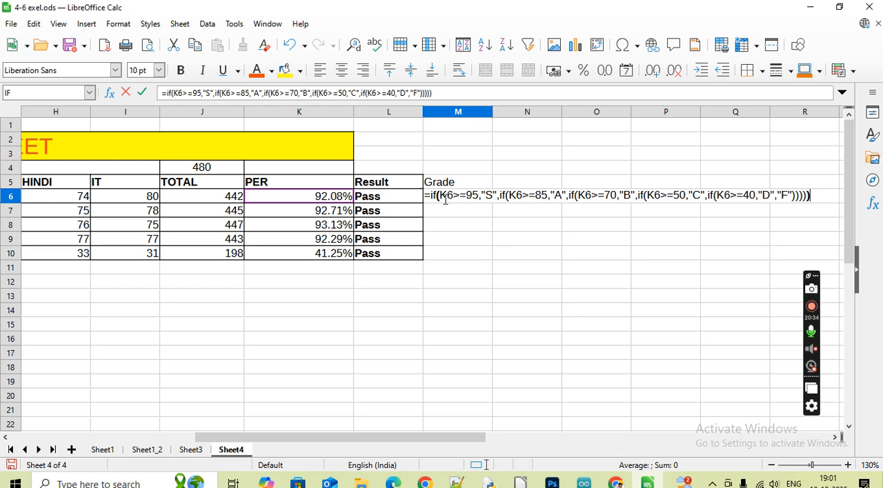
left_click(202, 93)
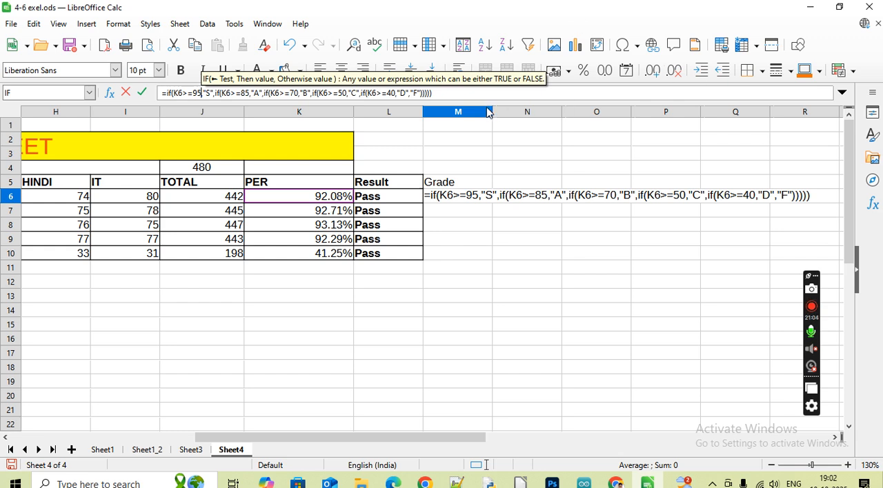
left_click(465, 93)
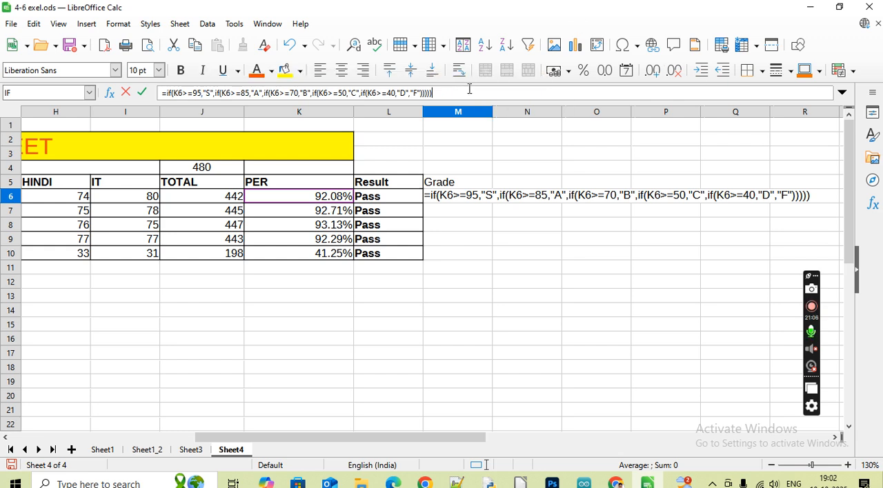
key("Return")
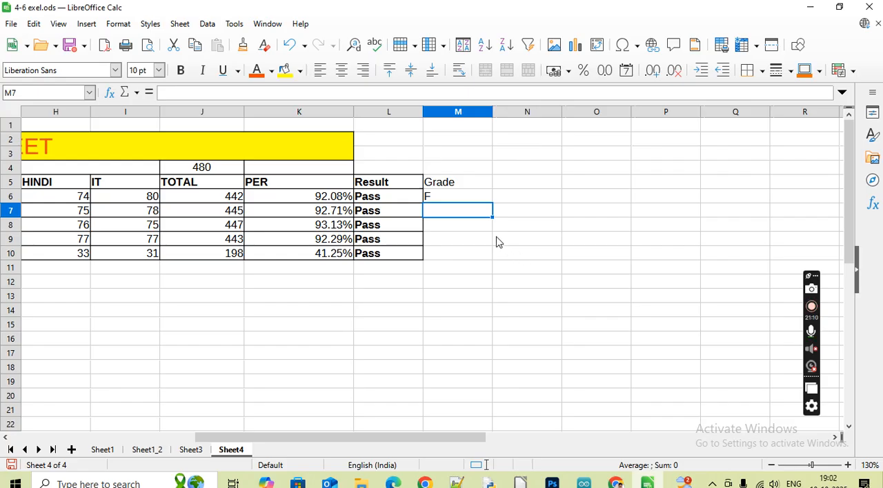
Remove the percent number format from the PER value in K6
left_click(448, 198)
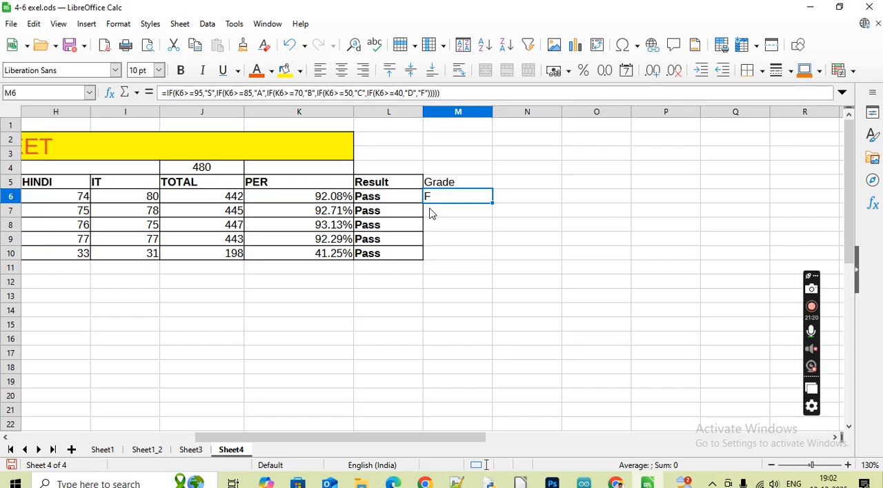
double_click(347, 201)
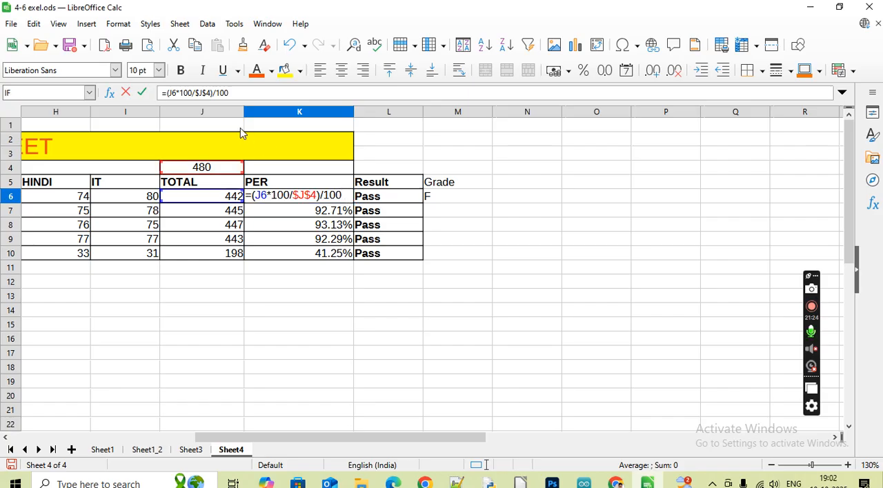
left_click(583, 70)
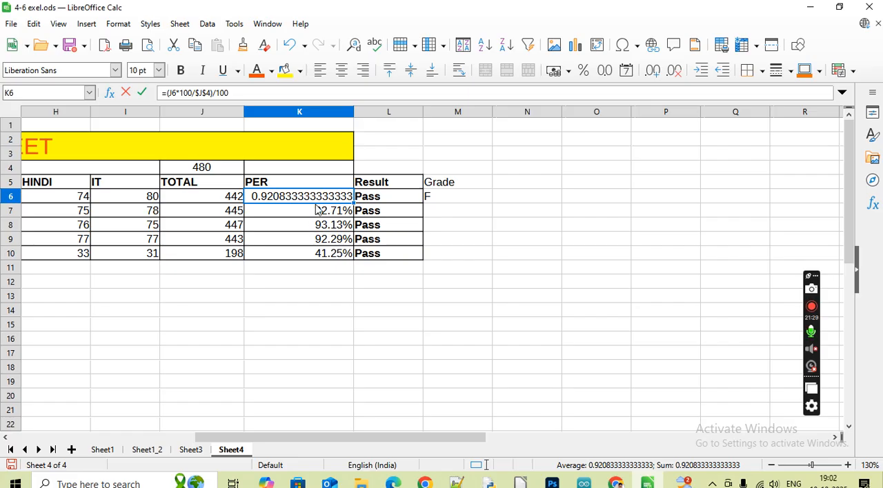
left_click(318, 208)
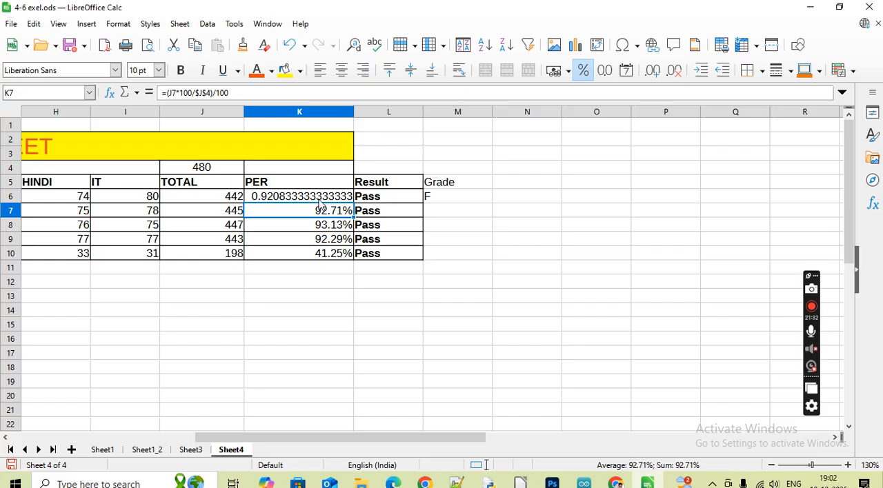
Change the K6 percentage formula to =(J6*100/$J$4) by removing the division by 100, and fill it down to K10
left_click(321, 200)
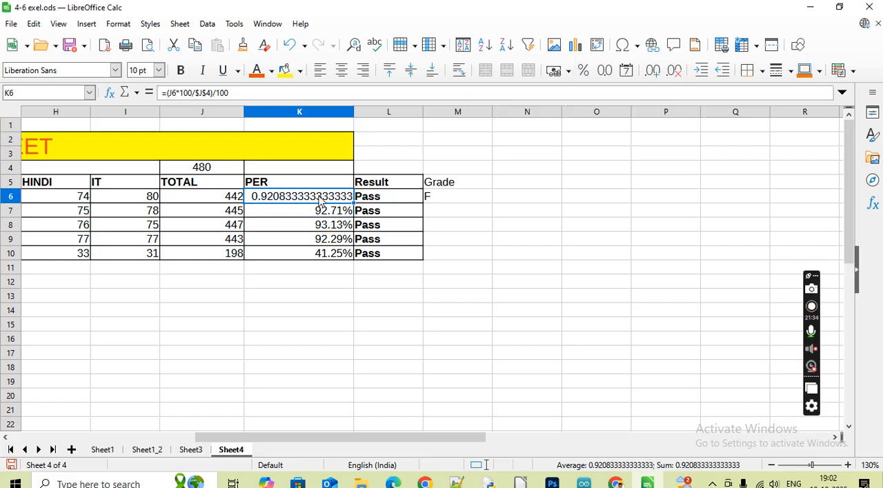
left_click(246, 90)
key("BackSpace")
key("BackSpace")
key("BackSpace")
key("BackSpace")
key("Return")
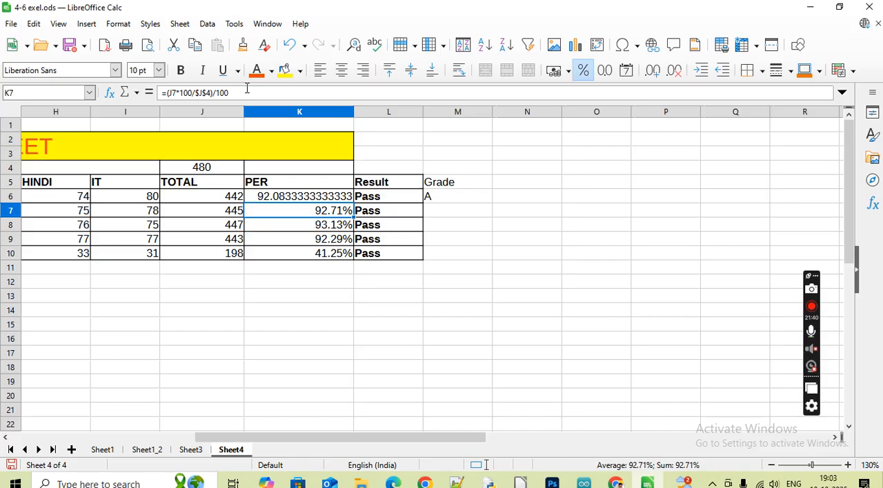
left_click(304, 199)
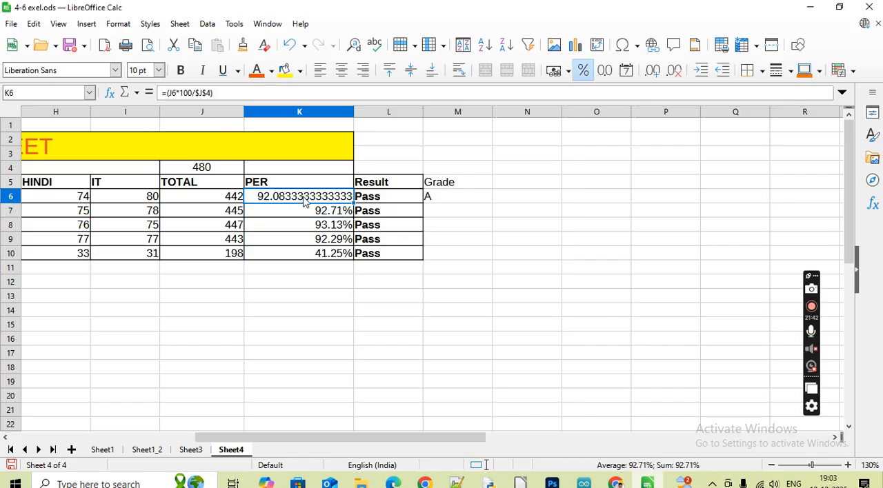
left_click_drag(353, 198, 360, 265)
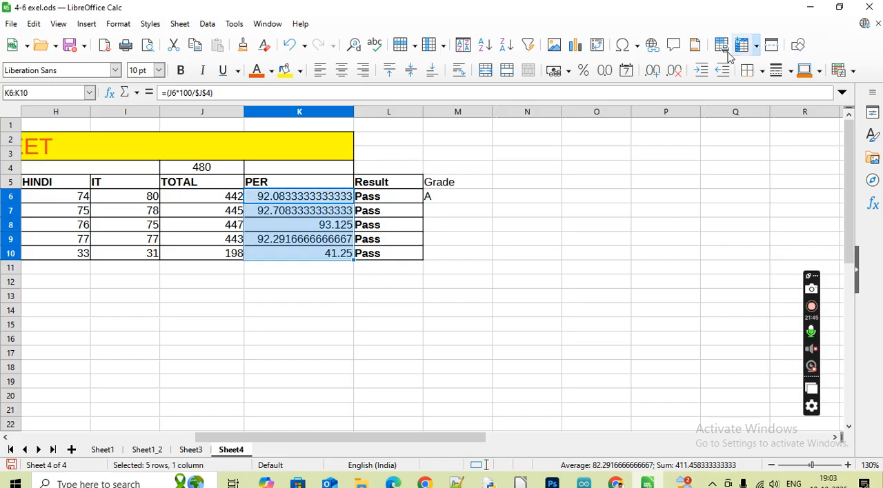
Reduce the PER percentages in K6:K10 to two decimal places
left_click(674, 72)
left_click(674, 71)
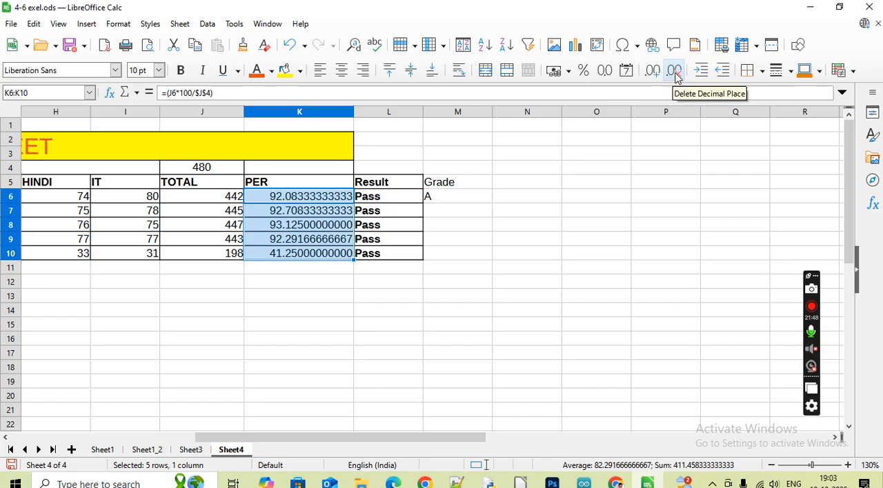
left_click(675, 72)
left_click(674, 71)
left_click(674, 72)
left_click(675, 71)
left_click(674, 72)
left_click(675, 72)
left_click(674, 72)
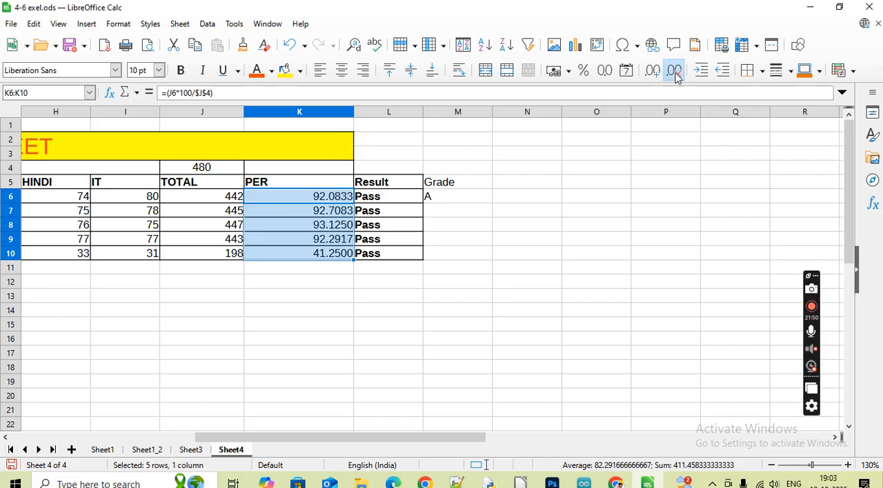
left_click(674, 72)
left_click(675, 72)
left_click(488, 344)
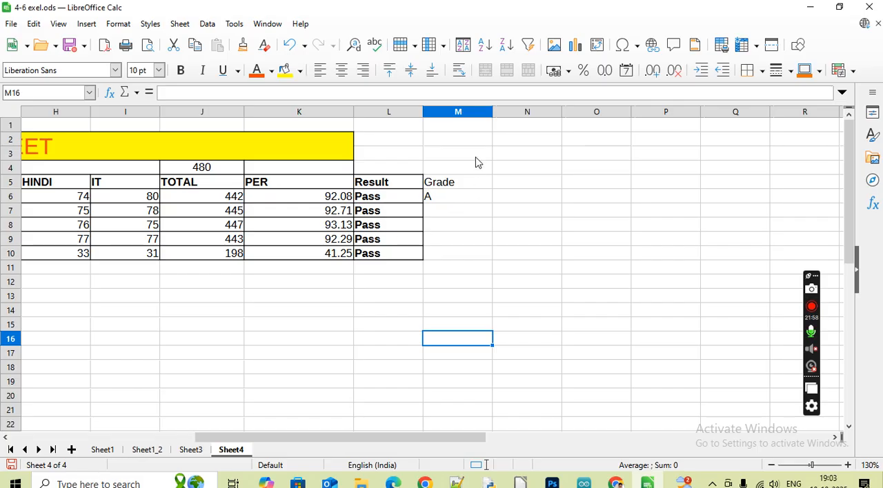
Fill the nested-IF Grade formula from M6 down to M10
left_click(462, 200)
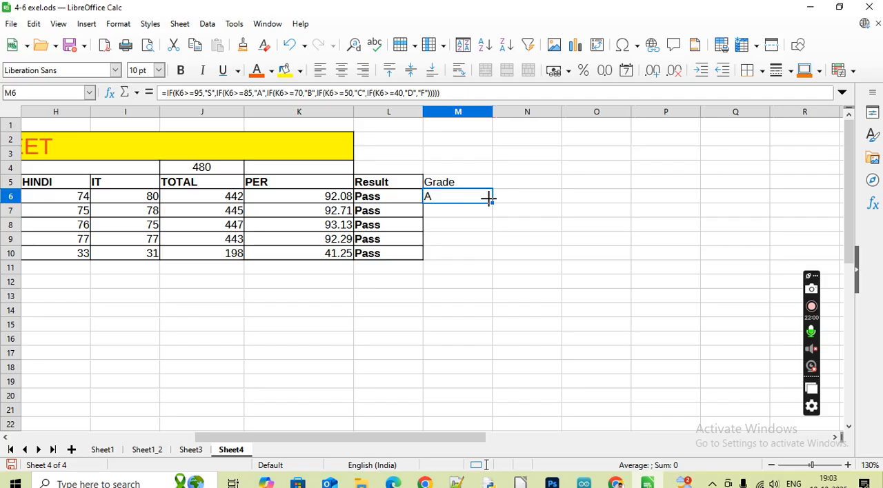
double_click(490, 200)
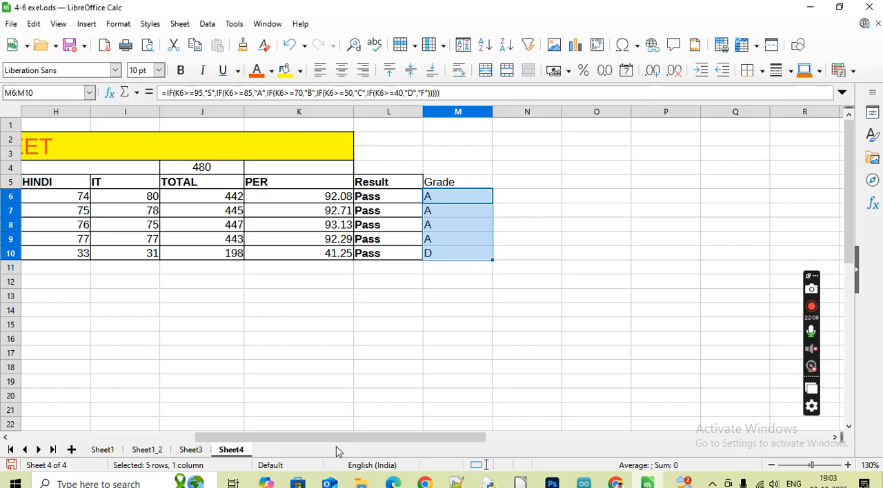
left_click_drag(372, 439, 273, 438)
left_click(277, 429)
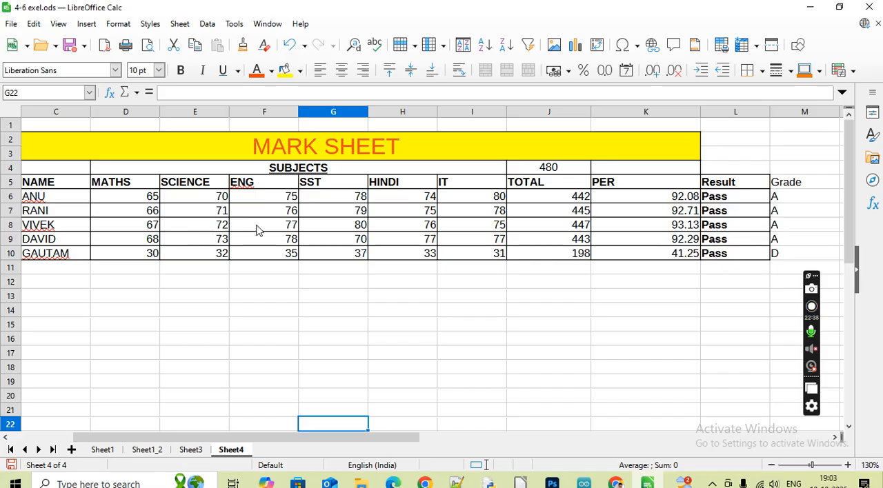
left_click(290, 230)
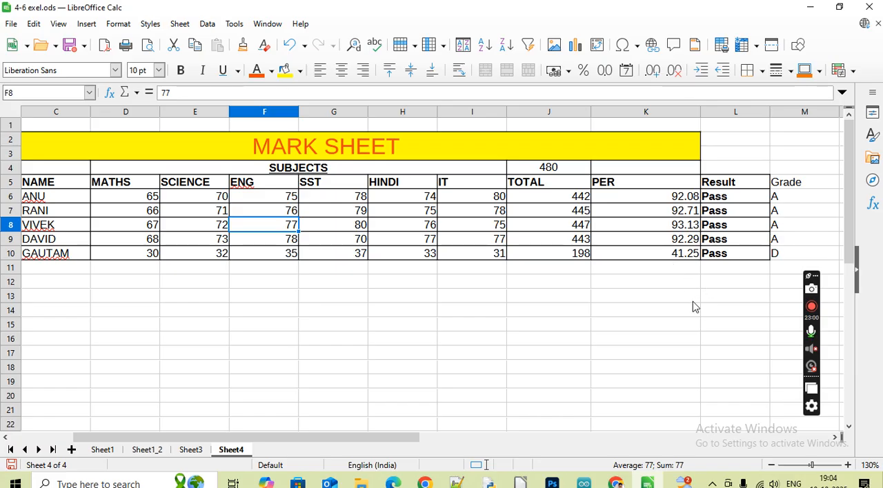
left_click(336, 270)
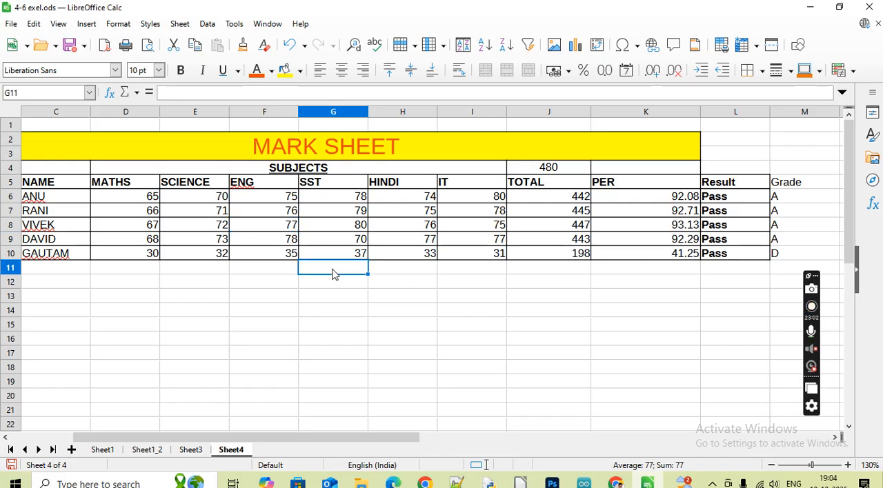
left_click(411, 274)
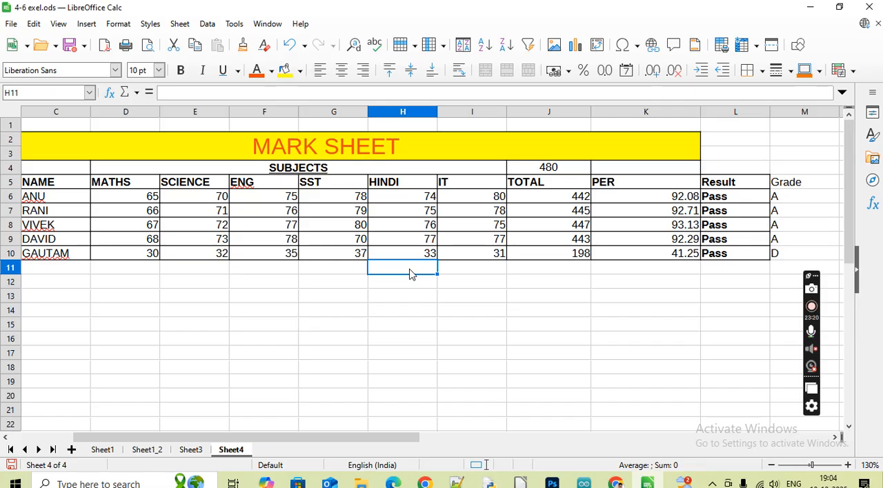
Change the row 8 marks to 56 in SCIENCE and 50 in HINDI to test the Grade formula
left_click(836, 438)
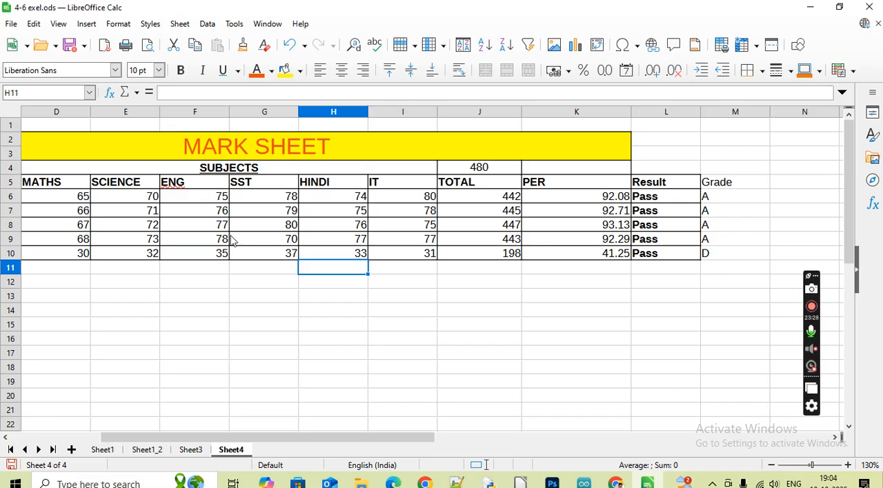
left_click(154, 226)
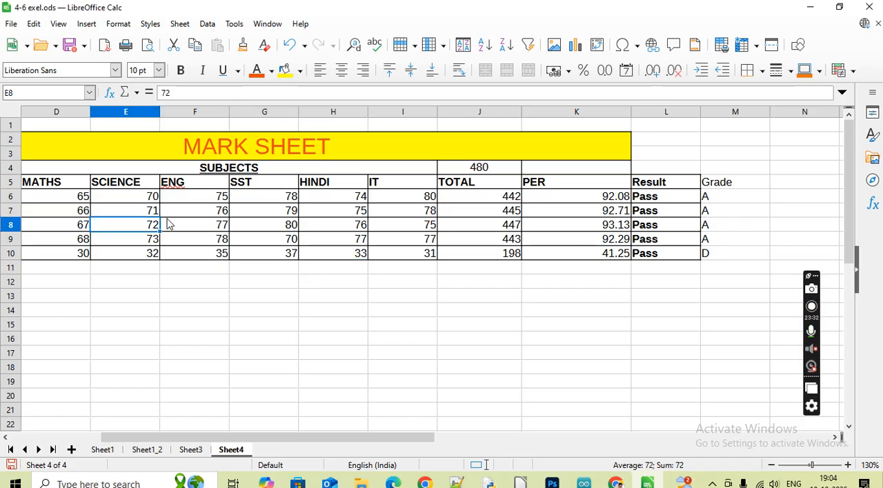
type("56")
key("Tab")
key("Tab")
key("Tab")
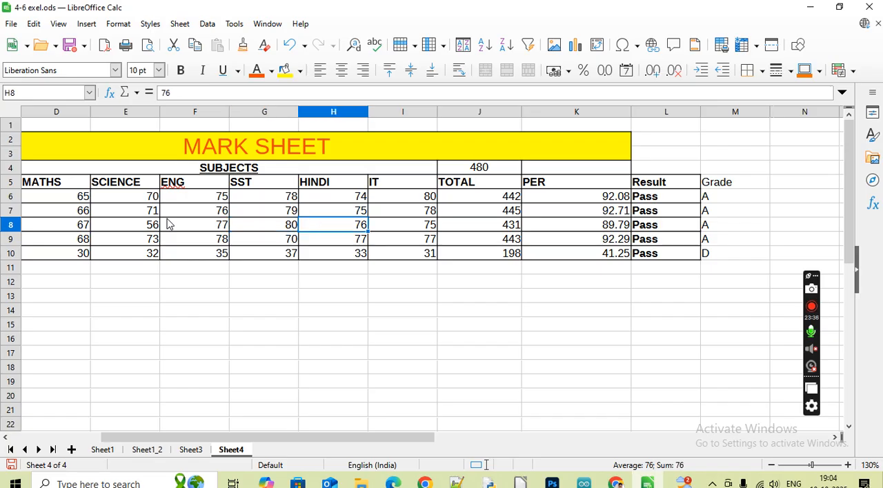
type("50")
key("Tab")
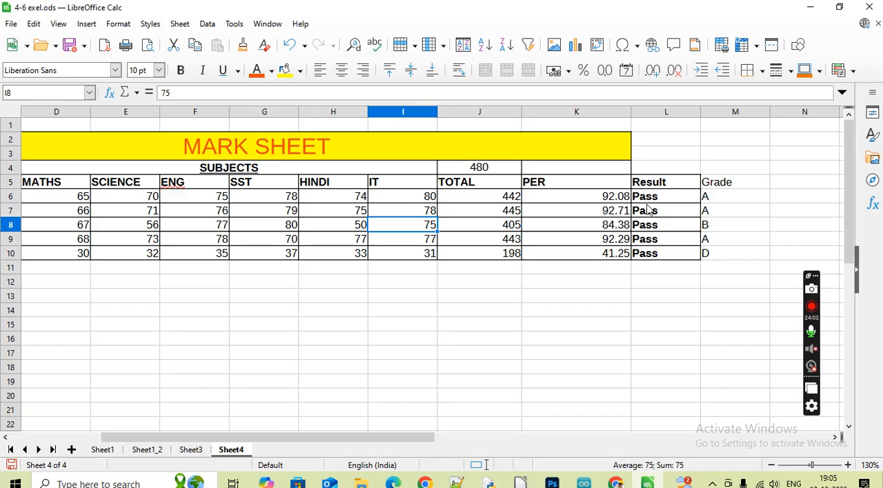
Display the sheet's formulas instead of their results and bring the TOTAL to Grade columns into view
left_click_drag(666, 199, 733, 252)
left_click(733, 252)
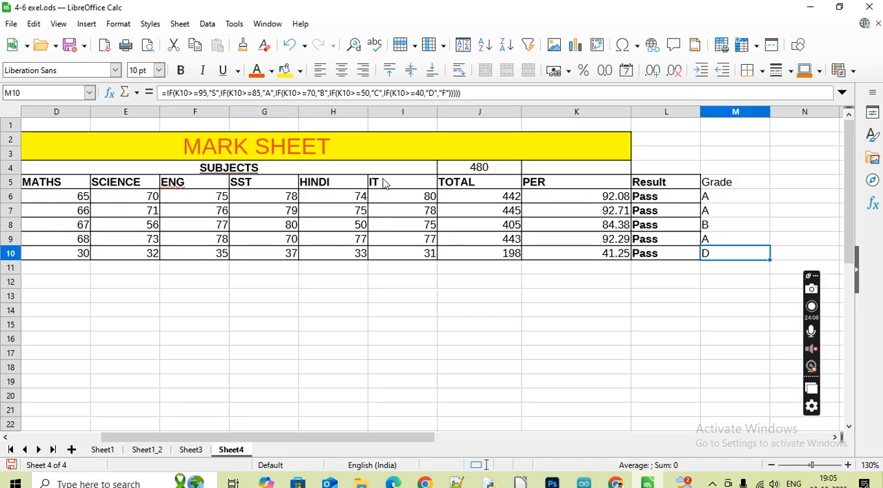
left_click(60, 25)
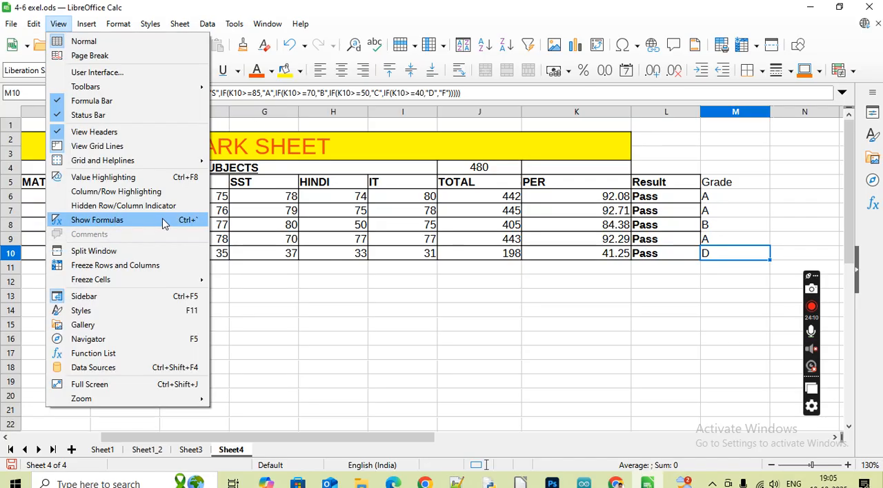
left_click(163, 223)
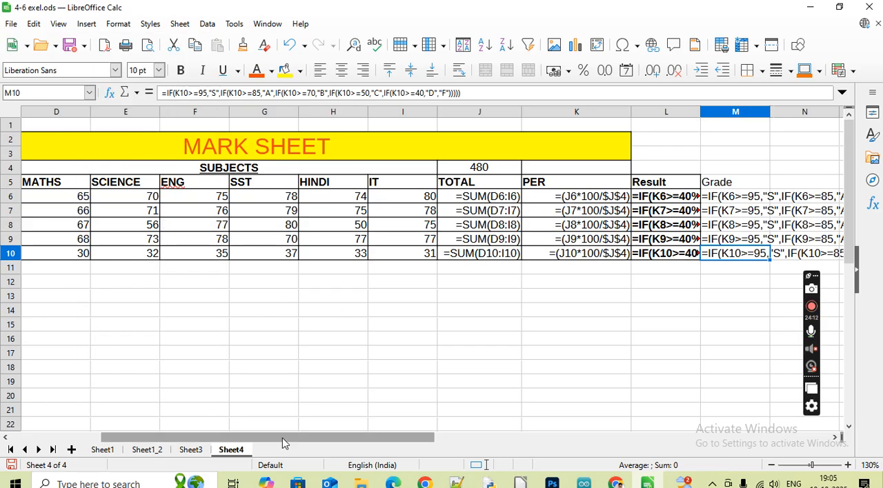
left_click_drag(328, 445, 493, 438)
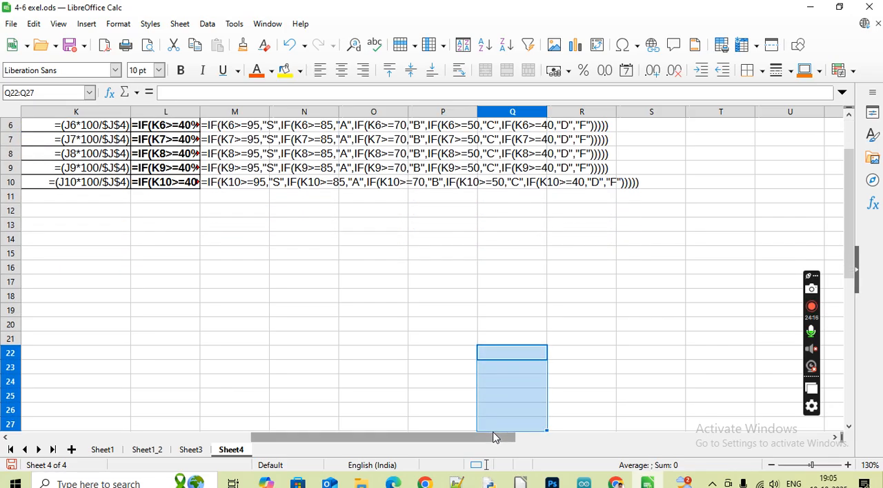
left_click(396, 357)
scroll(461, 309, "up", 2)
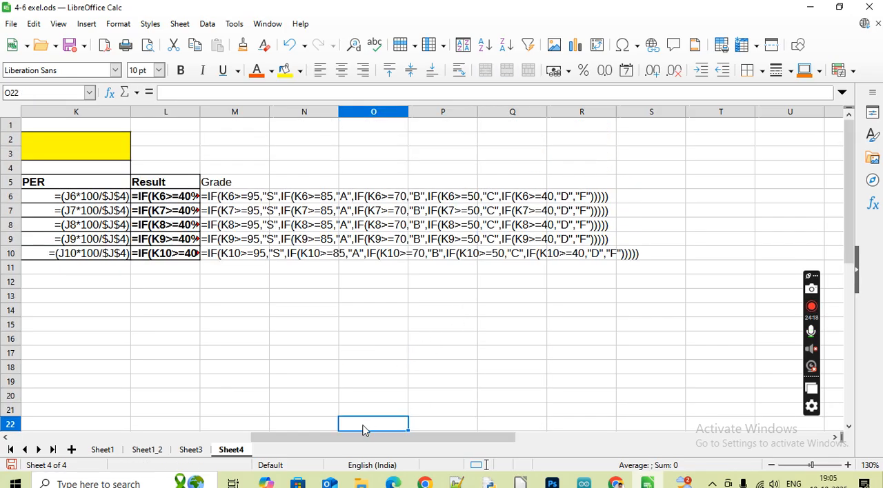
left_click_drag(361, 442, 336, 441)
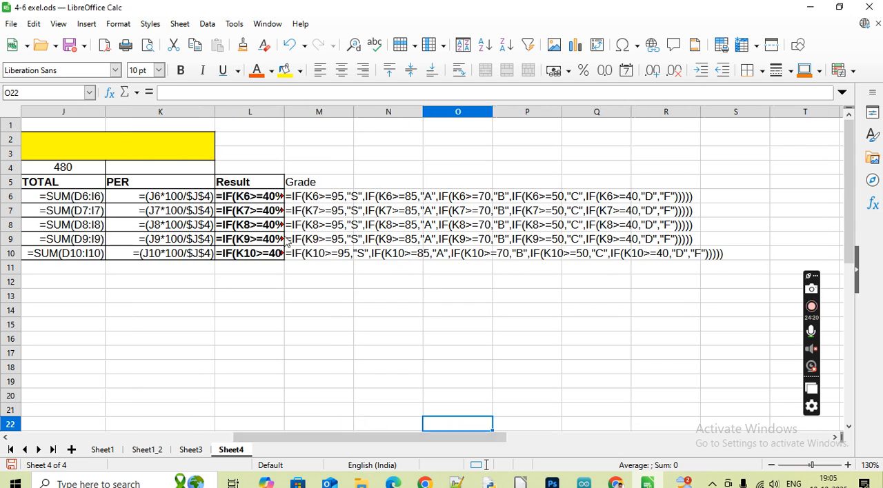
Fit the widths of the Result and Grade columns to their full formulas and narrow the PER column slightly
double_click(283, 112)
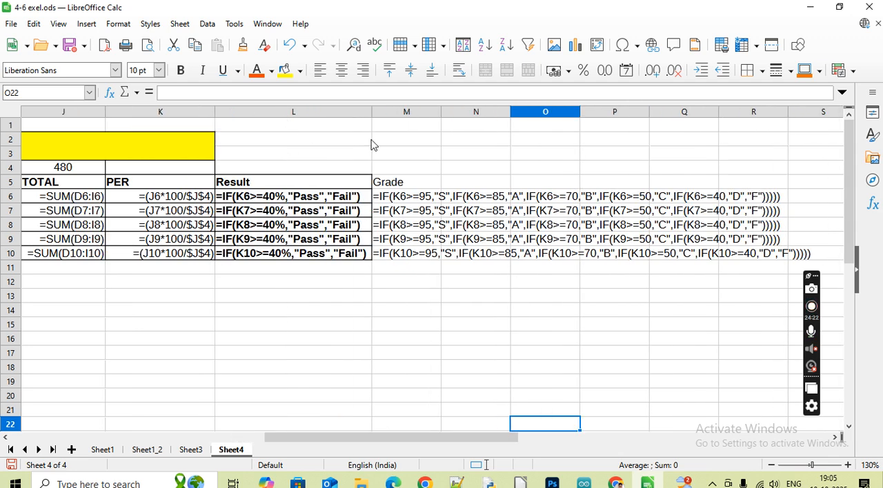
double_click(444, 111)
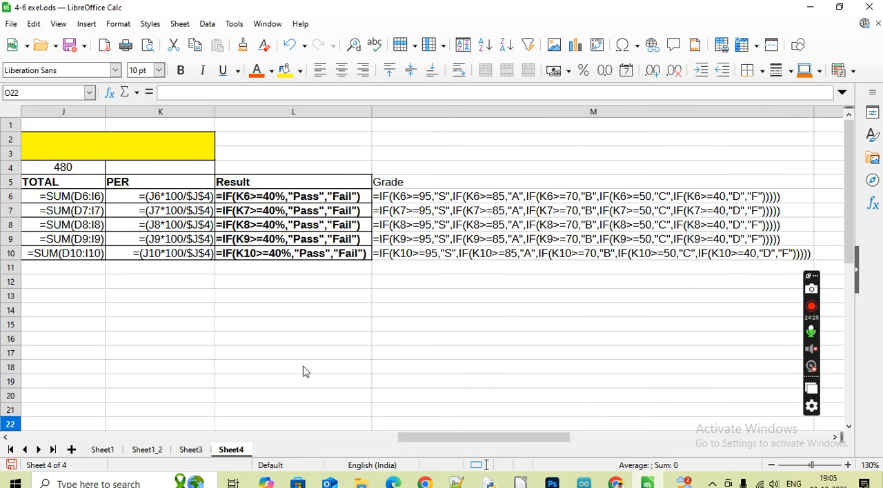
left_click(264, 354)
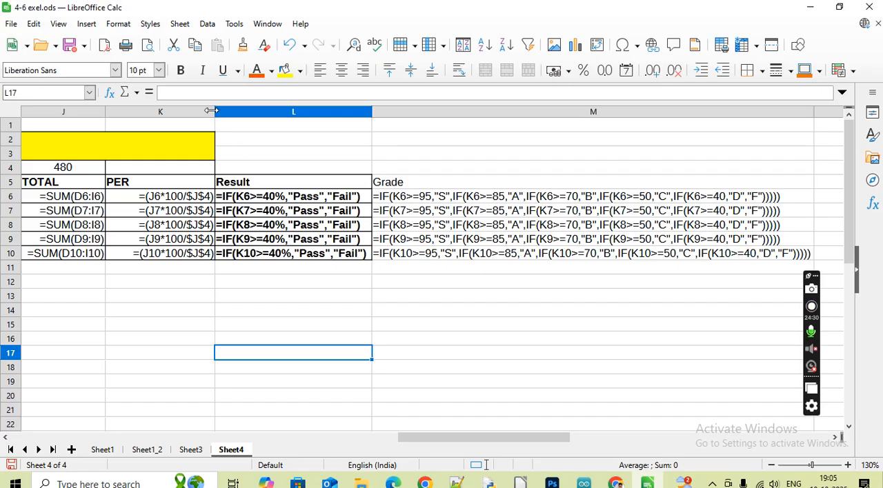
left_click_drag(210, 111, 194, 110)
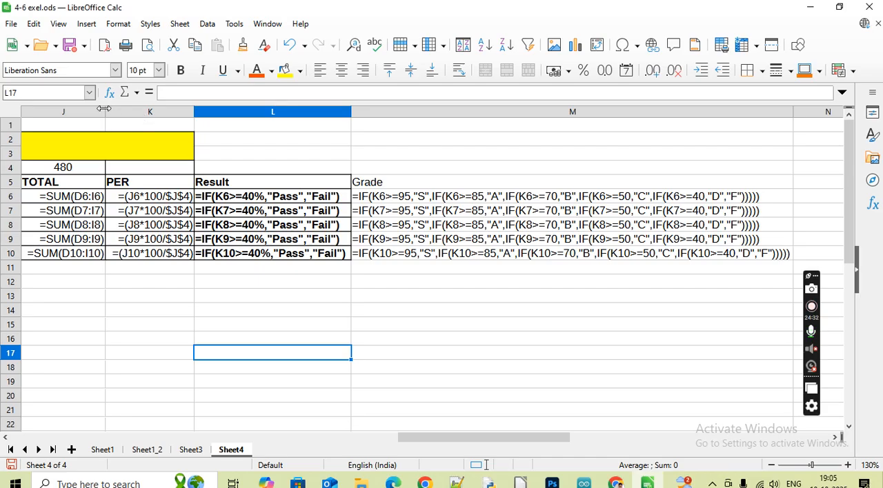
left_click(692, 295)
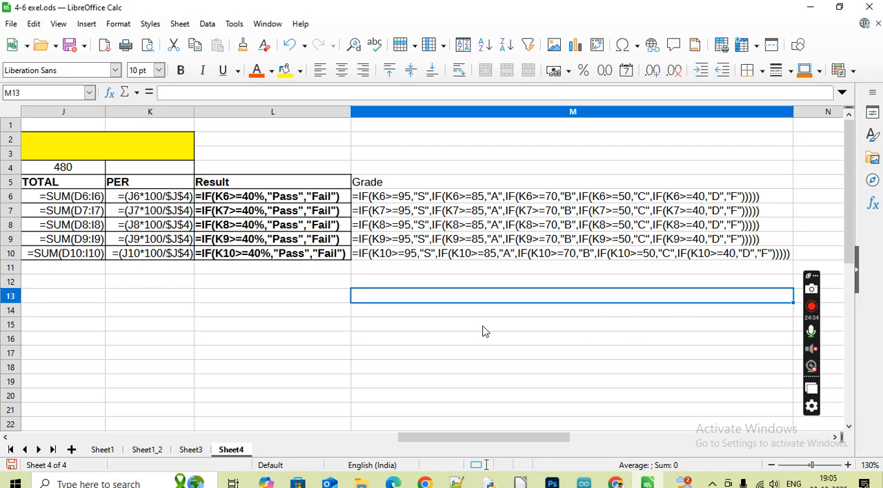
Make the Grade heading in M5 bold
left_click(384, 187)
left_click(179, 74)
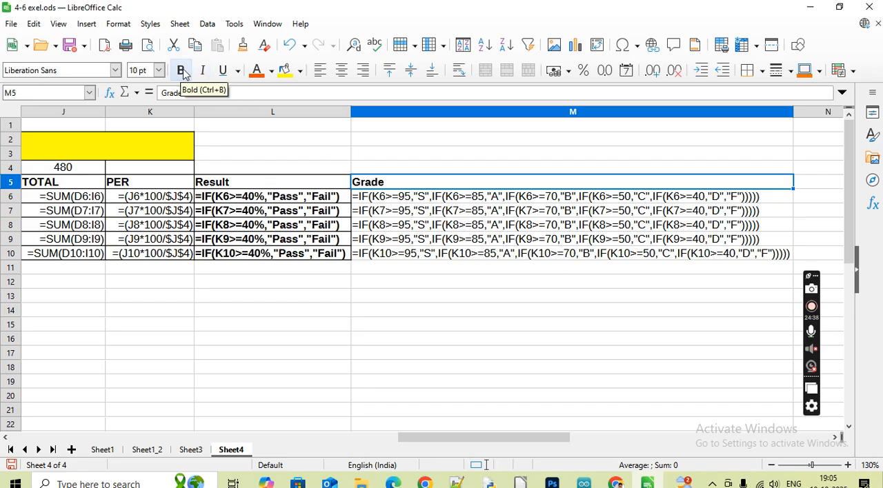
left_click(358, 286)
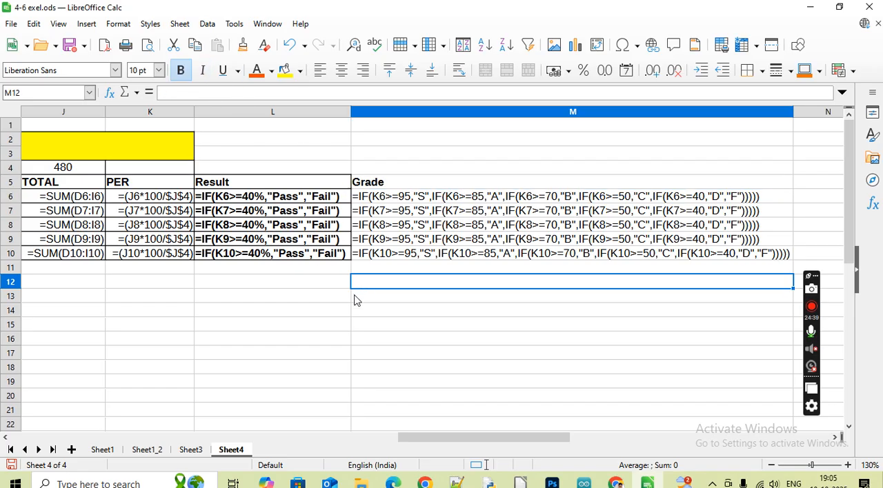
double_click(47, 358)
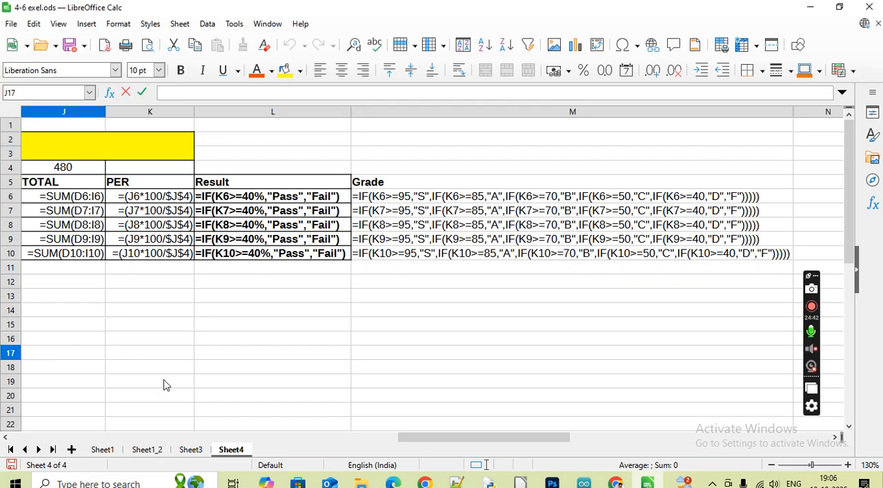